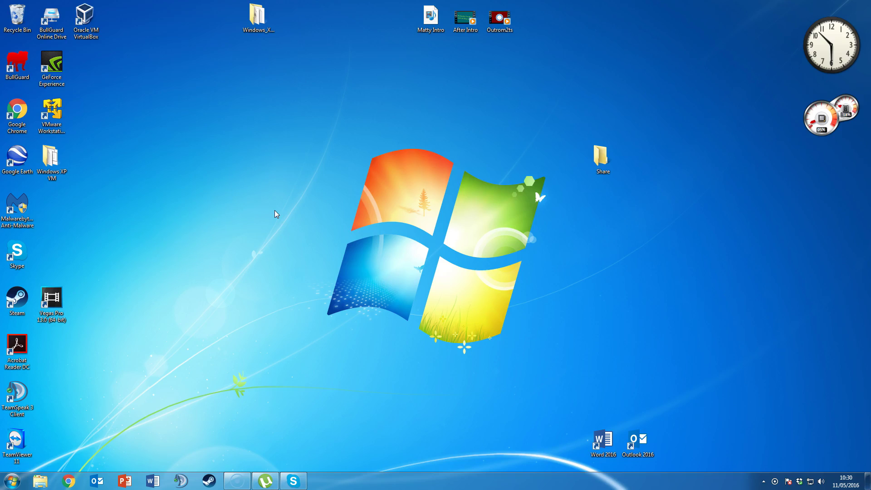
Launch VMware Workstation 12 Player from its desktop shortcut and select the Windows XP Home Edition VM.
{"action": "key", "text": "v"}
{"action": "key", "text": "m"}
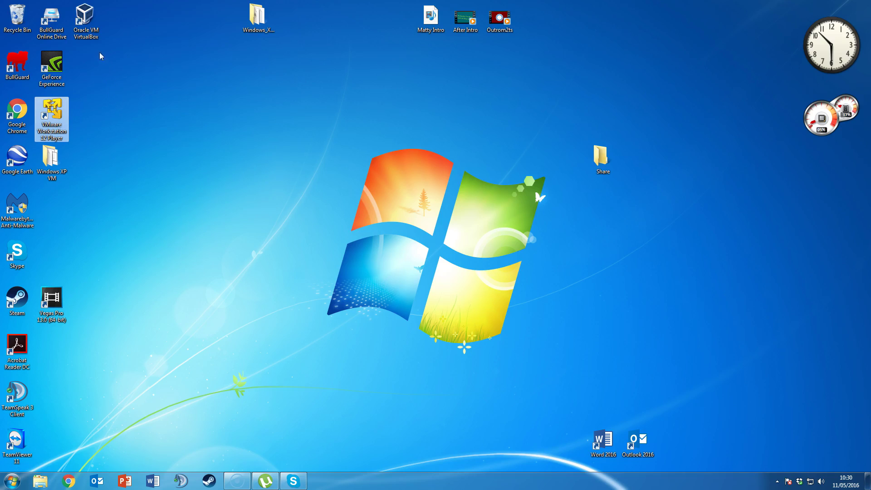
{"action": "left_click", "coordinate": [86, 30]}
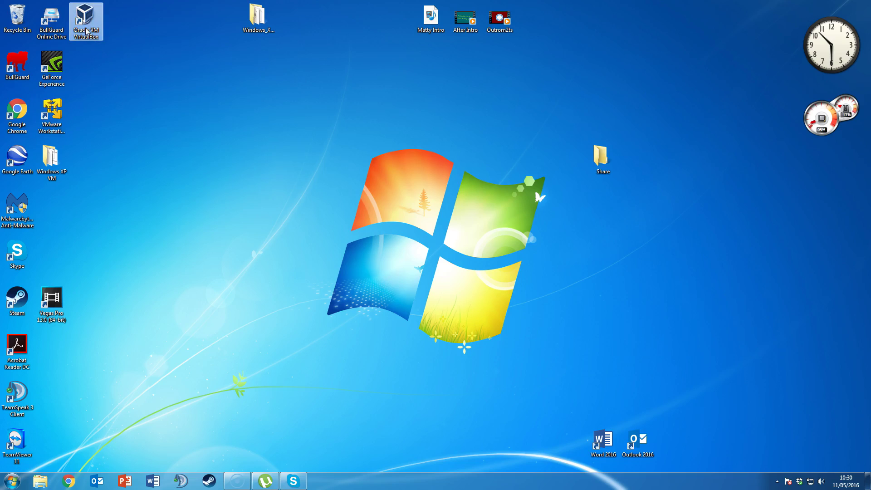
{"action": "left_click", "coordinate": [136, 79]}
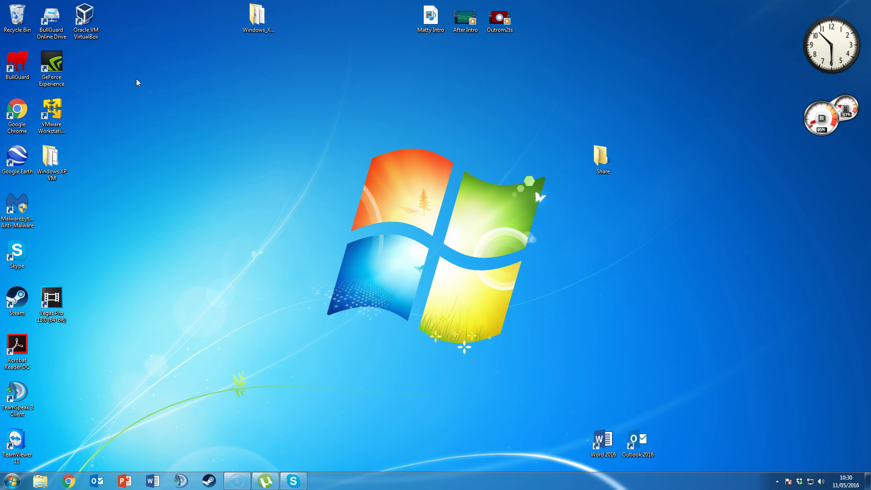
{"action": "left_click", "coordinate": [64, 120]}
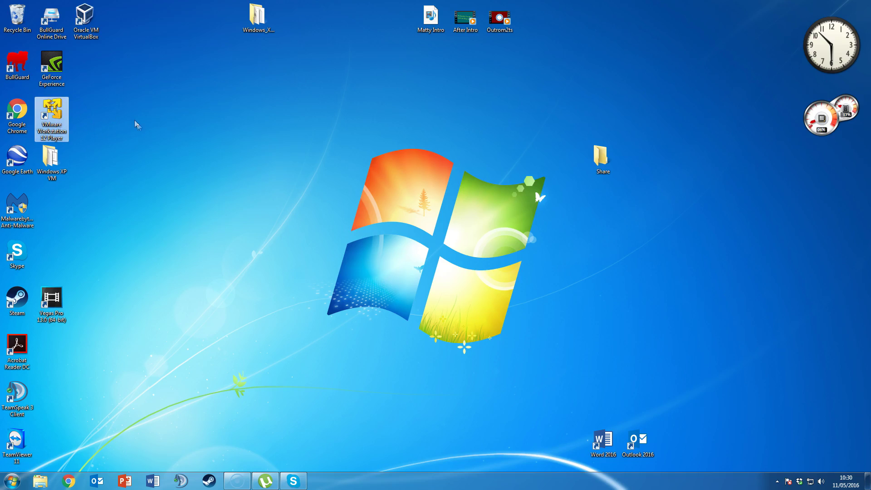
{"action": "double_click", "coordinate": [63, 115]}
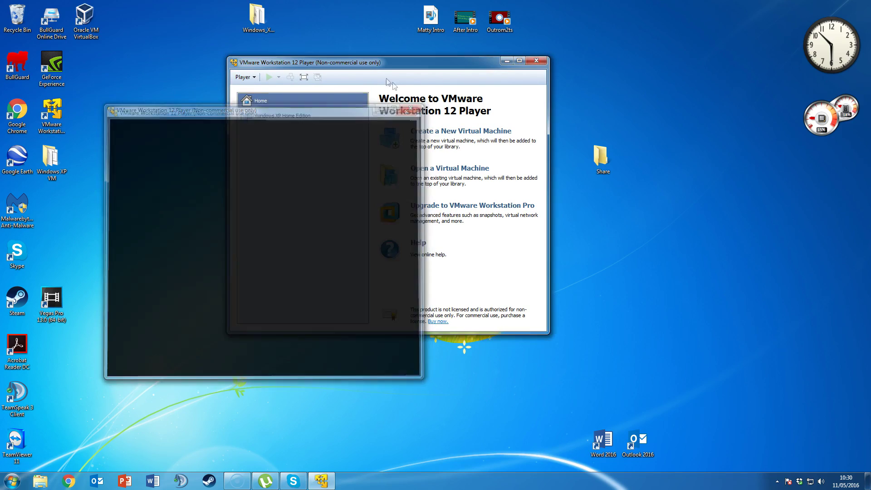
{"action": "left_click_drag", "start_coordinate": [359, 69], "coordinate": [361, 80]}
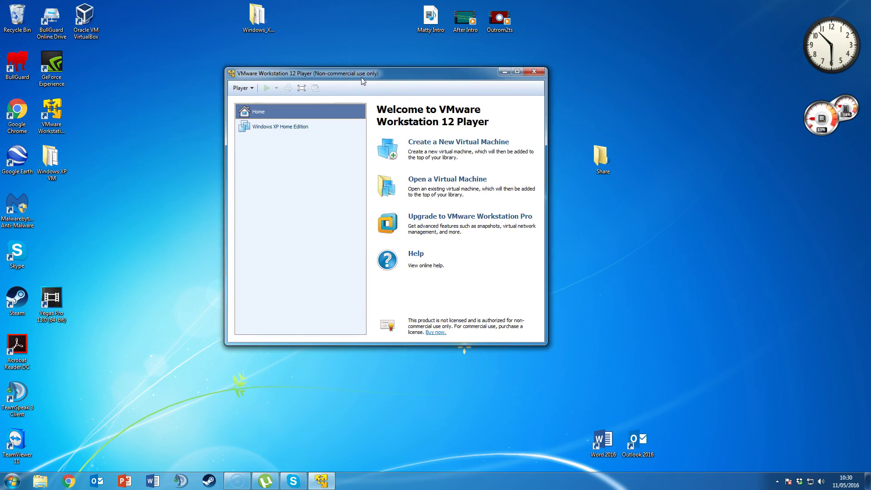
{"action": "left_click", "coordinate": [271, 128]}
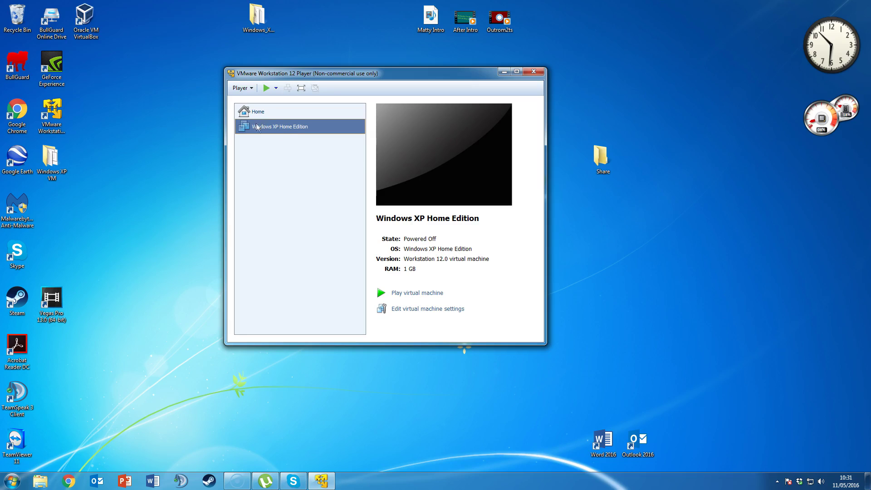
In the XP VM's Options settings, set Shared Folders to Always enabled with Map as network drive on.
{"action": "right_click", "coordinate": [281, 131]}
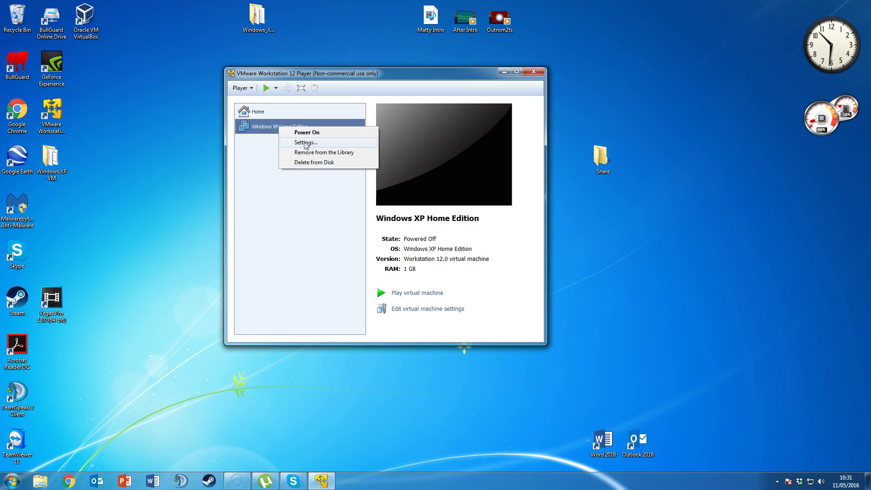
{"action": "left_click", "coordinate": [308, 144]}
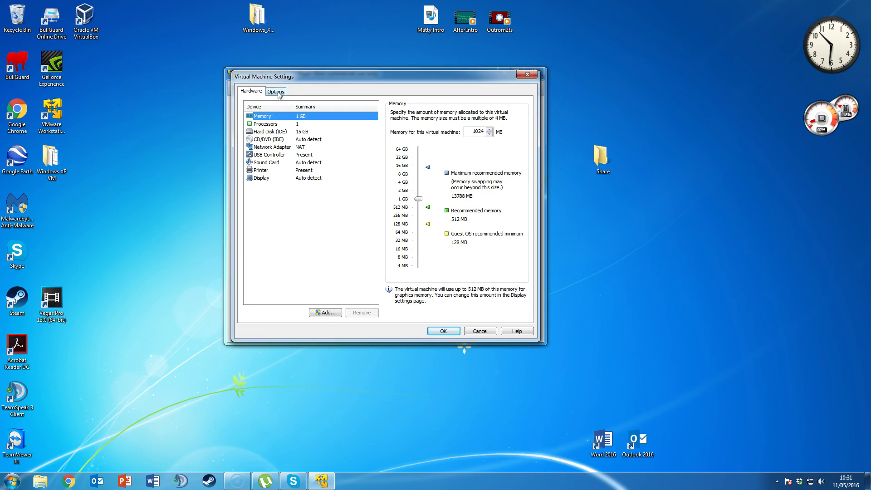
{"action": "left_click", "coordinate": [278, 93]}
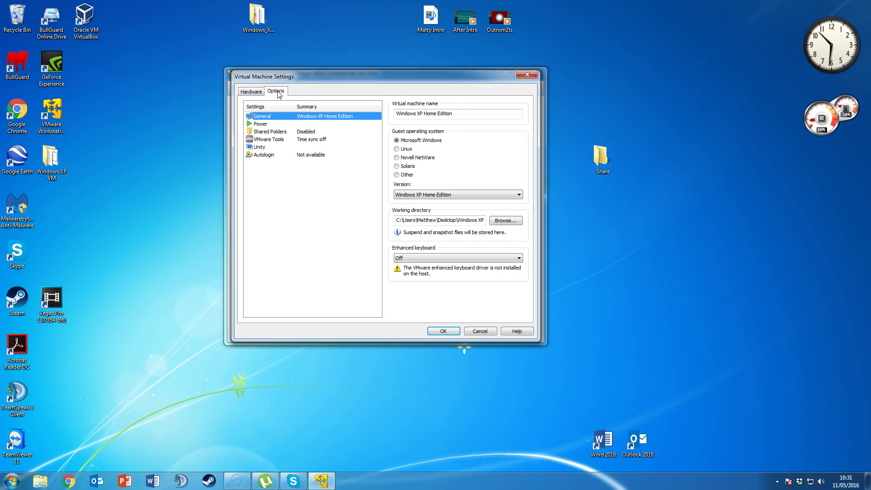
{"action": "left_click", "coordinate": [259, 133]}
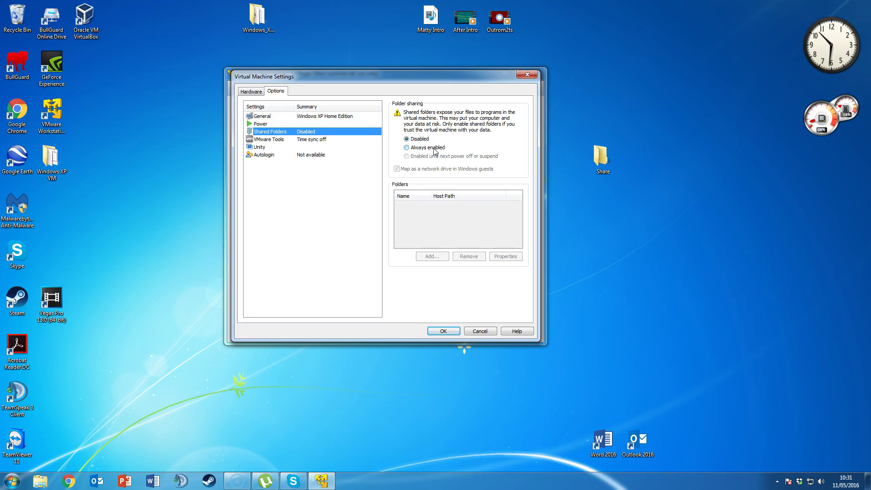
{"action": "left_click", "coordinate": [407, 148]}
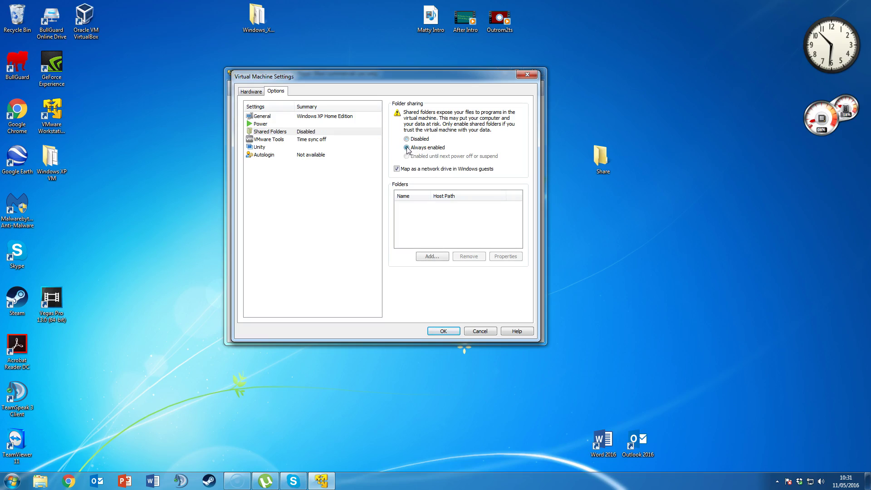
{"action": "left_click", "coordinate": [396, 169]}
{"action": "left_click", "coordinate": [397, 170]}
{"action": "left_click", "coordinate": [432, 256]}
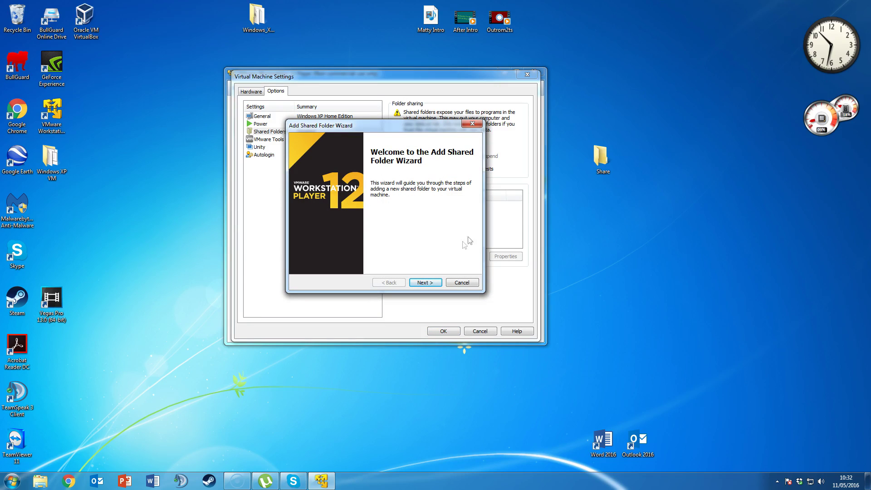
{"action": "left_click", "coordinate": [476, 279]}
Close the VM settings and Player, then delete the Share folder from the desktop.
{"action": "left_click", "coordinate": [527, 75]}
{"action": "left_click", "coordinate": [534, 72]}
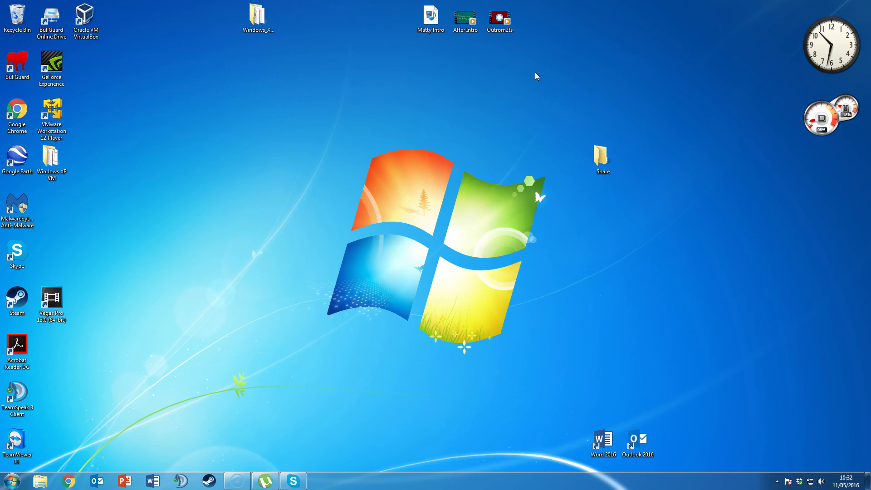
{"action": "left_click", "coordinate": [602, 159]}
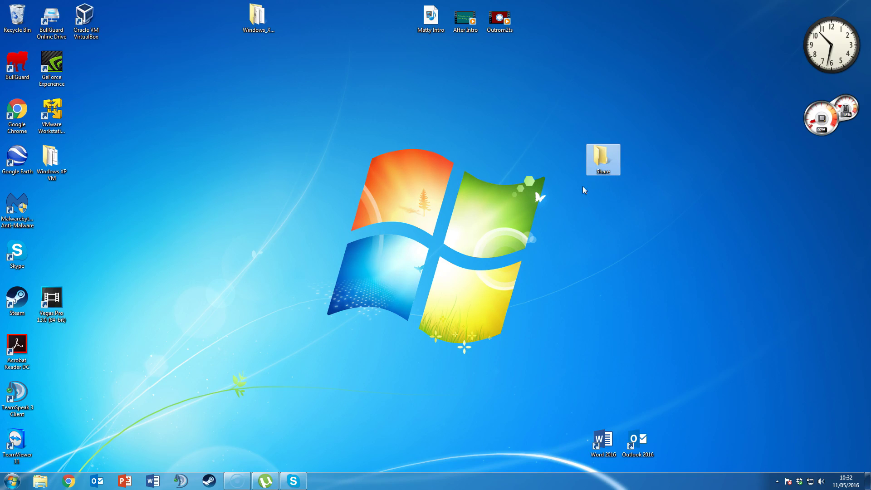
{"action": "key", "text": "Delete"}
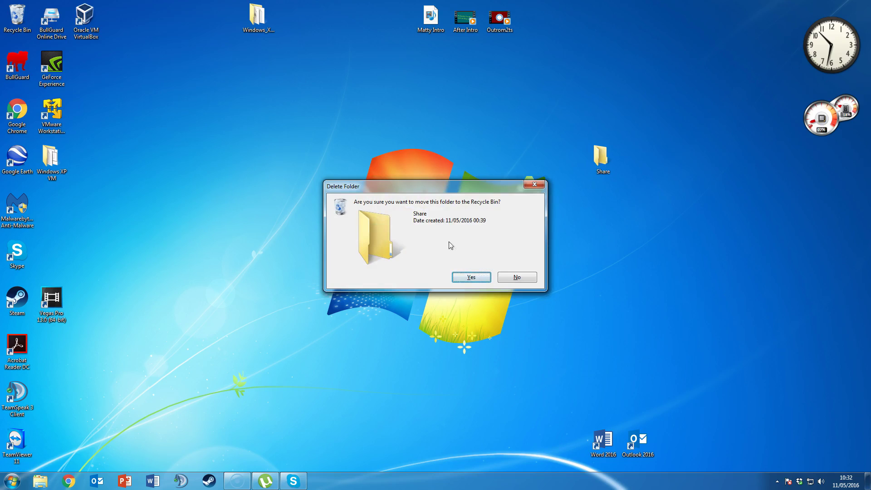
{"action": "left_click", "coordinate": [472, 276]}
Create a new desktop folder named 'Desktop Share'.
{"action": "right_click", "coordinate": [461, 170]}
{"action": "mouse_move", "coordinate": [503, 261]}
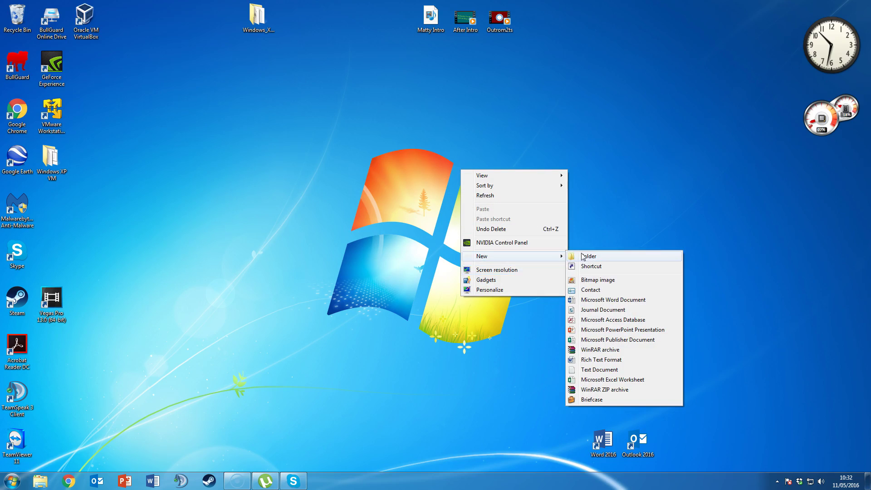
{"action": "left_click", "coordinate": [589, 256]}
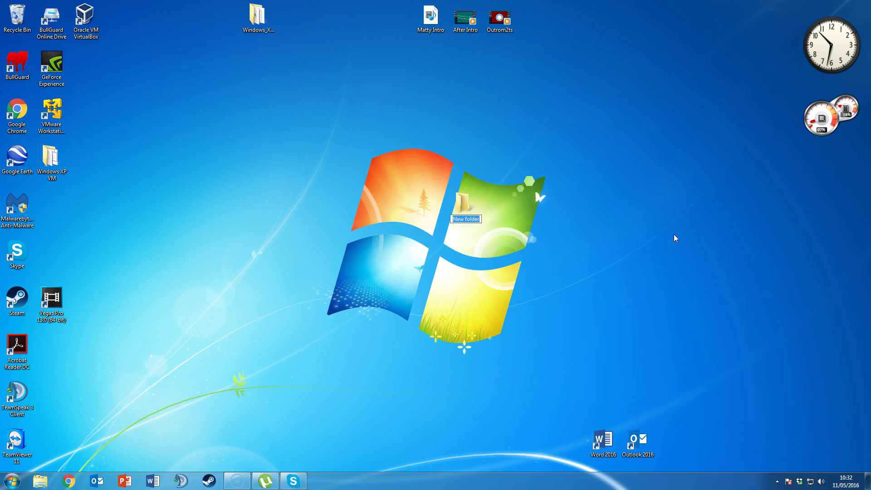
{"action": "type", "text": "Desktop Share"}
{"action": "key", "text": "Return"}
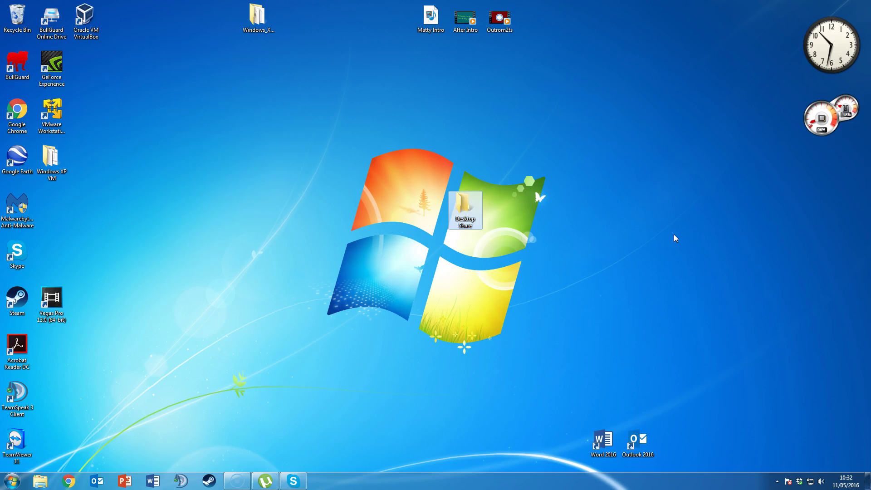
Create a text document named 'this is my test' inside Desktop Share.
{"action": "double_click", "coordinate": [467, 211]}
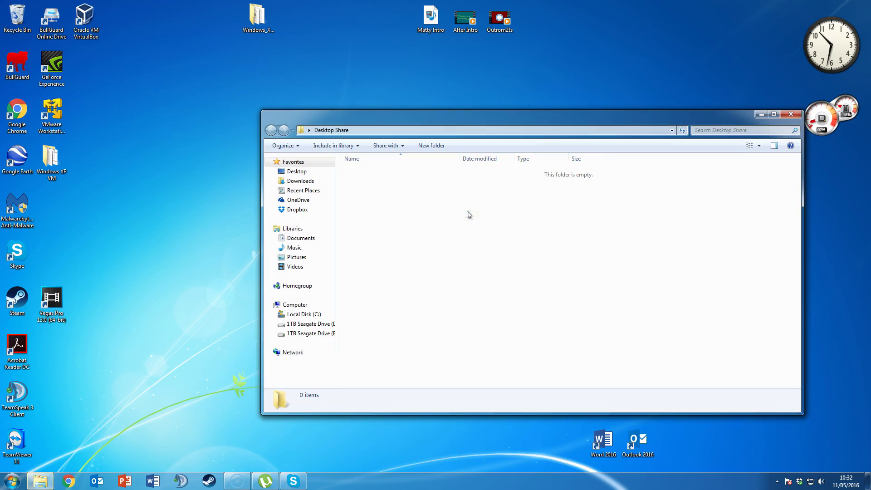
{"action": "right_click", "coordinate": [473, 219]}
{"action": "mouse_move", "coordinate": [509, 343]}
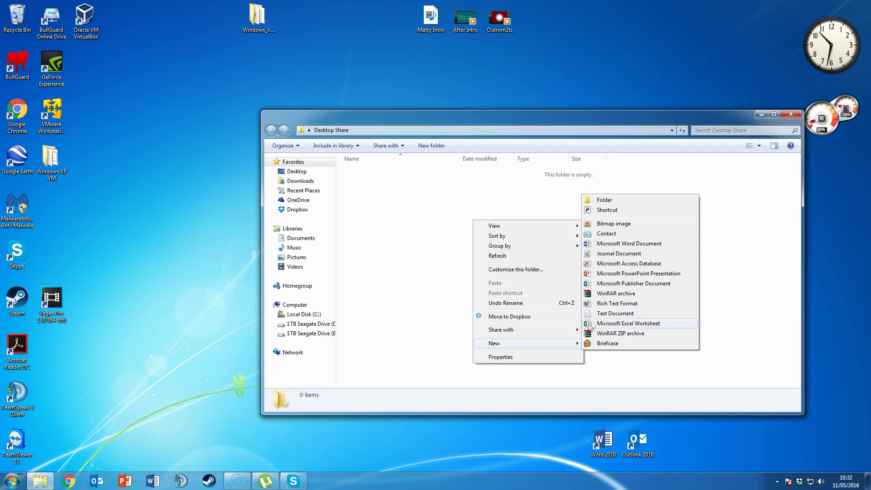
{"action": "left_click", "coordinate": [608, 316]}
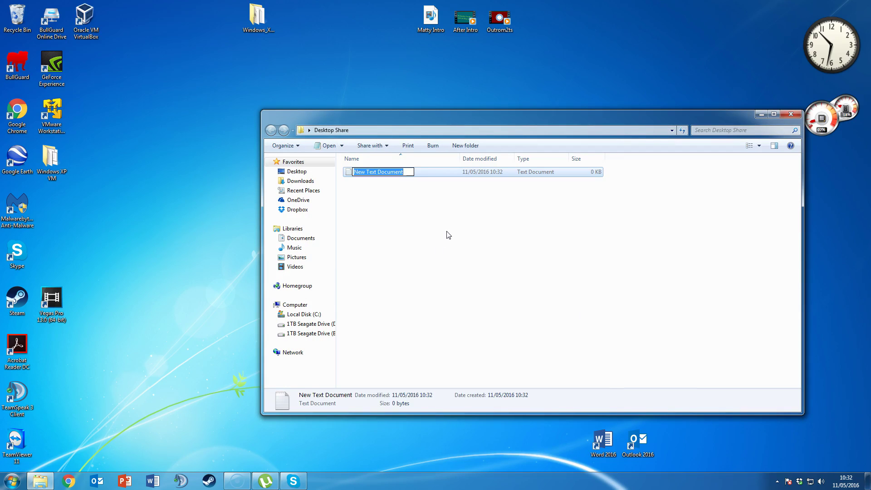
{"action": "type", "text": "this movie"}
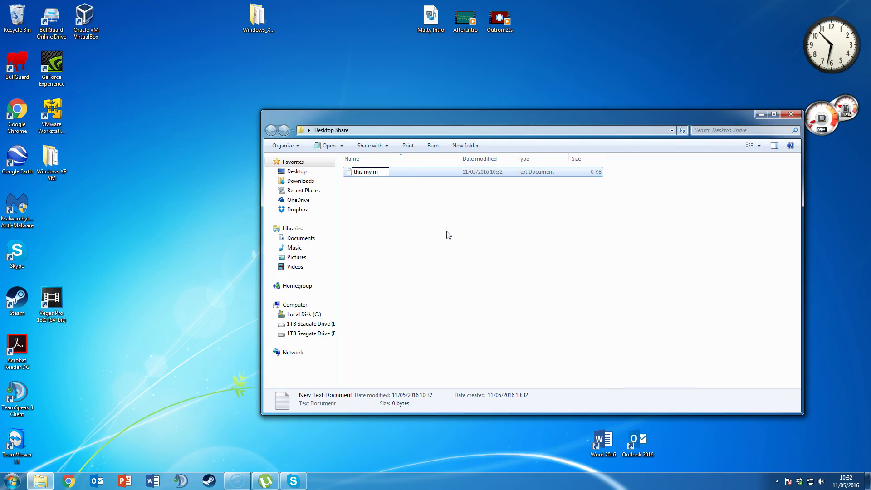
{"action": "key", "text": "BackSpace"}
{"action": "key", "text": "BackSpace"}
{"action": "key", "text": "BackSpace"}
{"action": "key", "text": "BackSpace"}
{"action": "key", "text": "BackSpace"}
{"action": "type", "text": "is my test"}
{"action": "key", "text": "Return"}
{"action": "key", "text": "Return"}
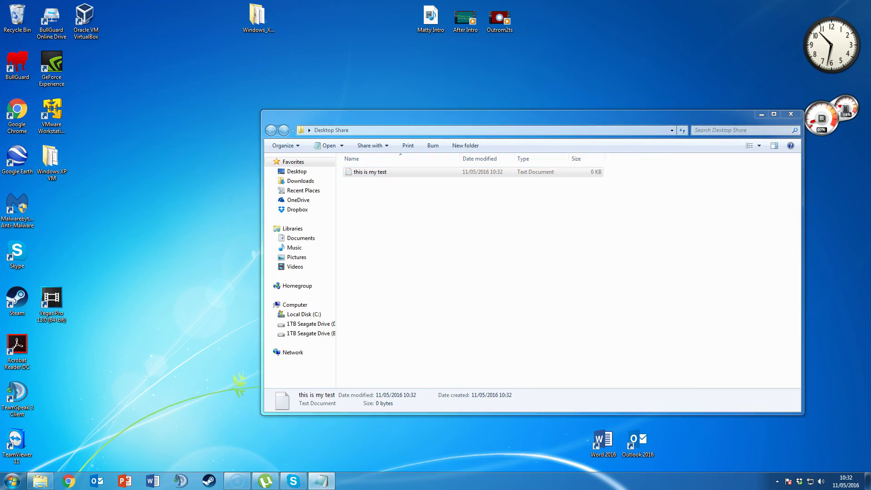
Type 'hello' into the file, save it, and close the folder window.
{"action": "type", "text": "hello"}
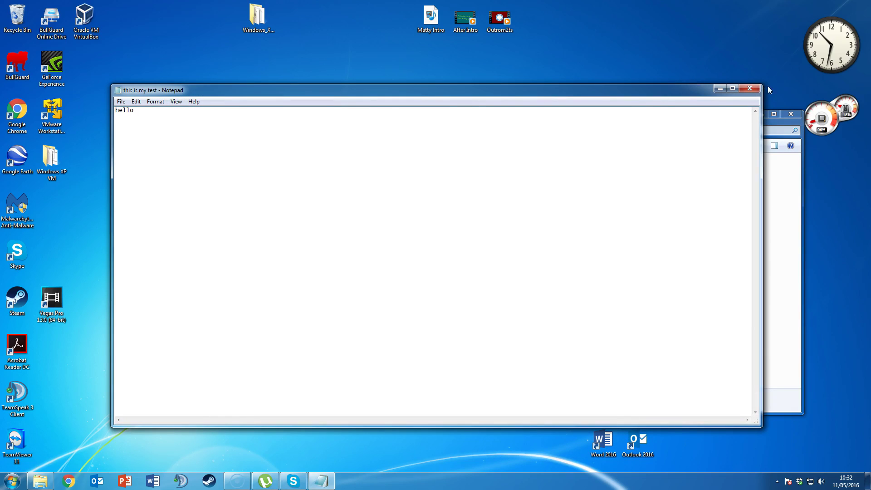
{"action": "left_click", "coordinate": [749, 88]}
{"action": "left_click", "coordinate": [790, 114]}
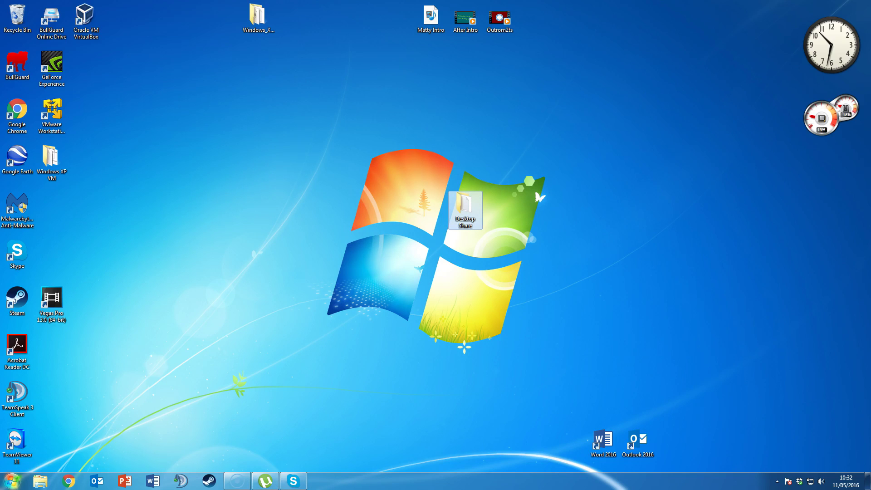
{"action": "key", "text": "super"}
Create a folder named 'Desktop Share 2' on Local Disk (C:) and close the window.
{"action": "left_click", "coordinate": [148, 350]}
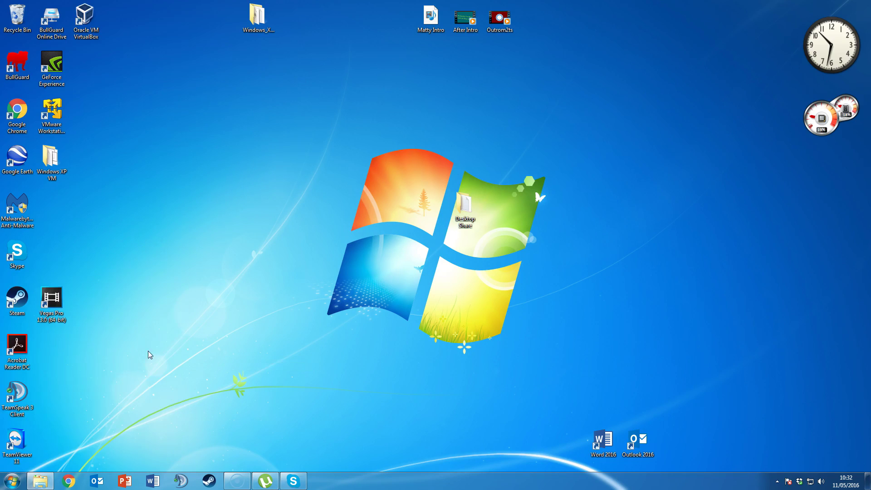
{"action": "double_click", "coordinate": [429, 188]}
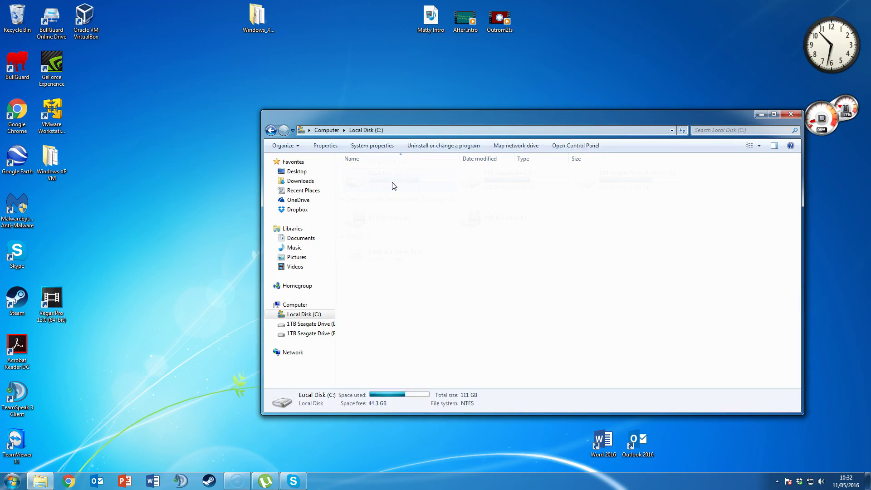
{"action": "right_click", "coordinate": [405, 291]}
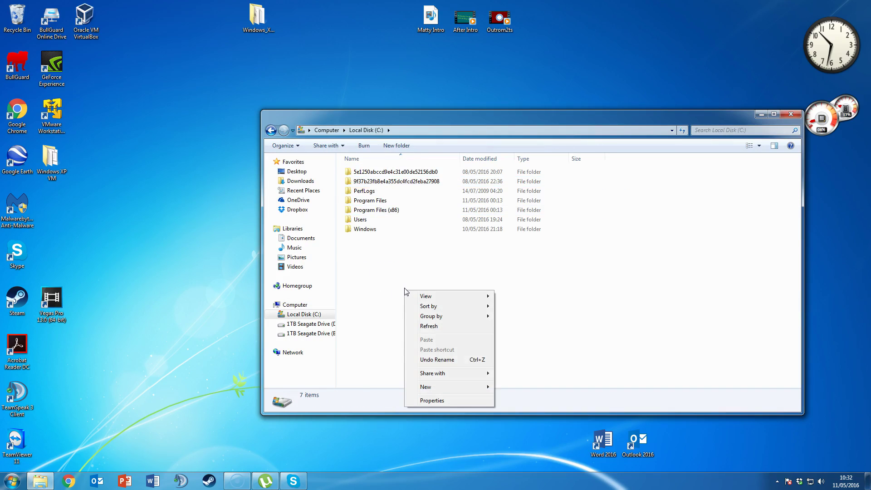
{"action": "mouse_move", "coordinate": [437, 388]}
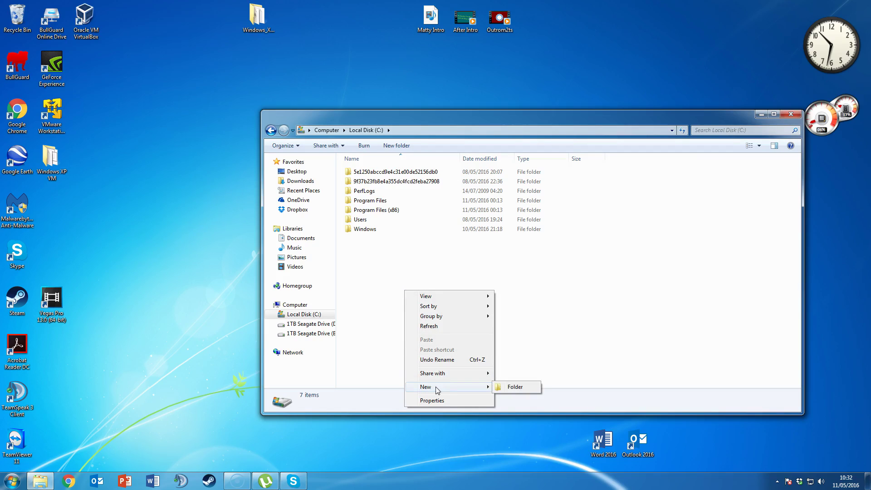
{"action": "left_click", "coordinate": [513, 387]}
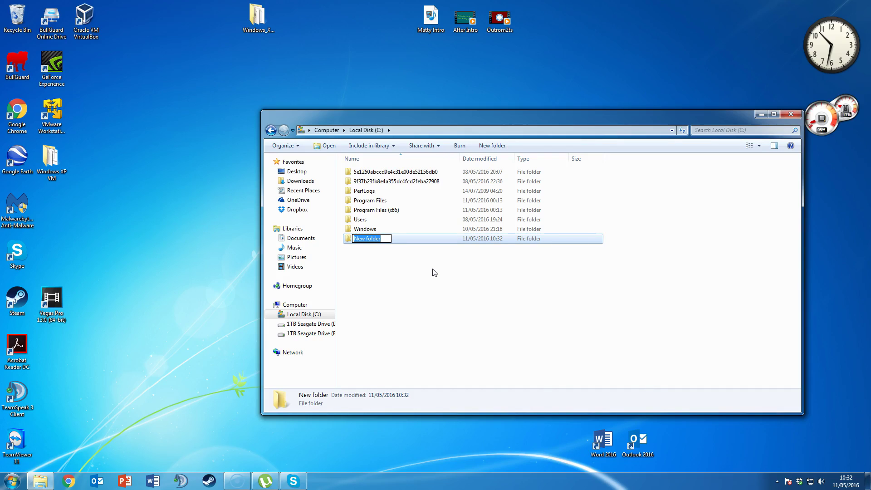
{"action": "type", "text": "Desktop Share 2"}
{"action": "key", "text": "Return"}
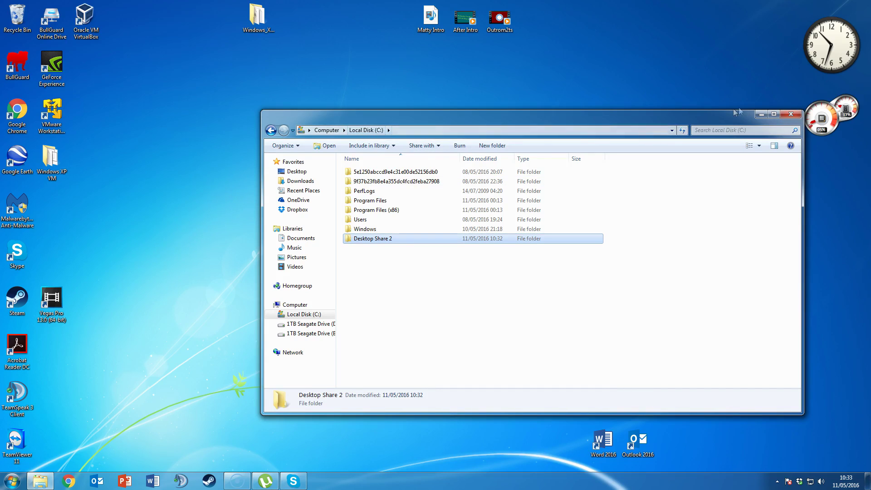
{"action": "left_click", "coordinate": [791, 114]}
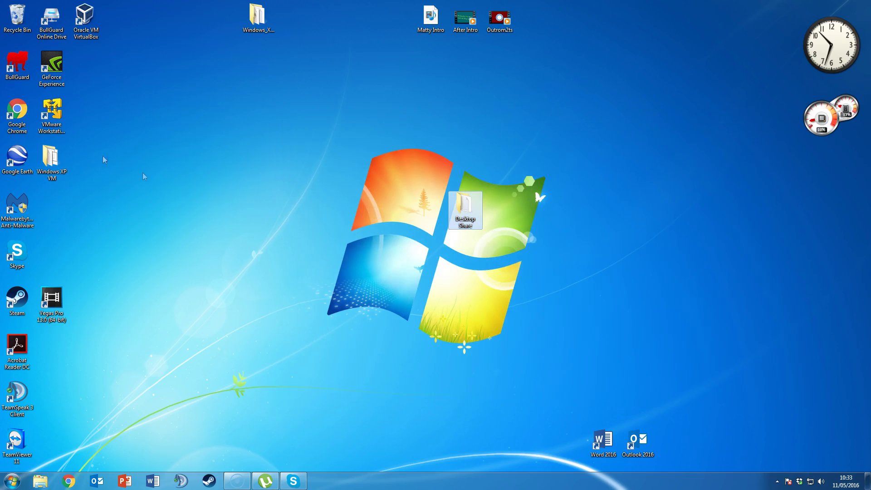
Launch VMware Workstation 12 Player and move its window toward the screen centre.
{"action": "left_click", "coordinate": [56, 121]}
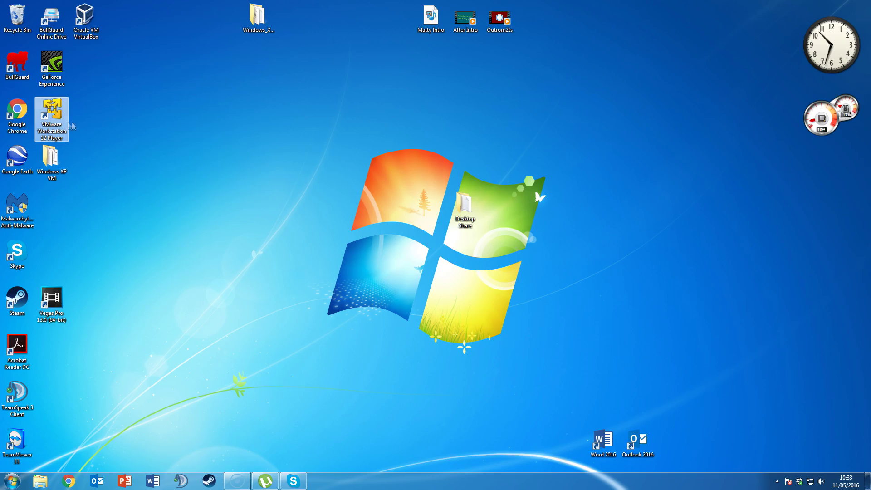
{"action": "double_click", "coordinate": [67, 121]}
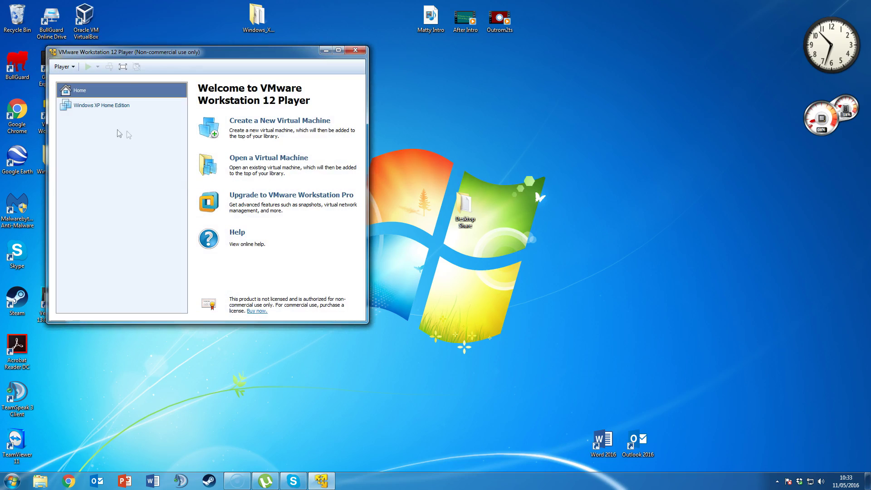
{"action": "left_click_drag", "start_coordinate": [157, 53], "coordinate": [387, 57]}
Set the XP VM's shared folders to Always enabled and start the Add Shared Folder Wizard.
{"action": "right_click", "coordinate": [343, 110]}
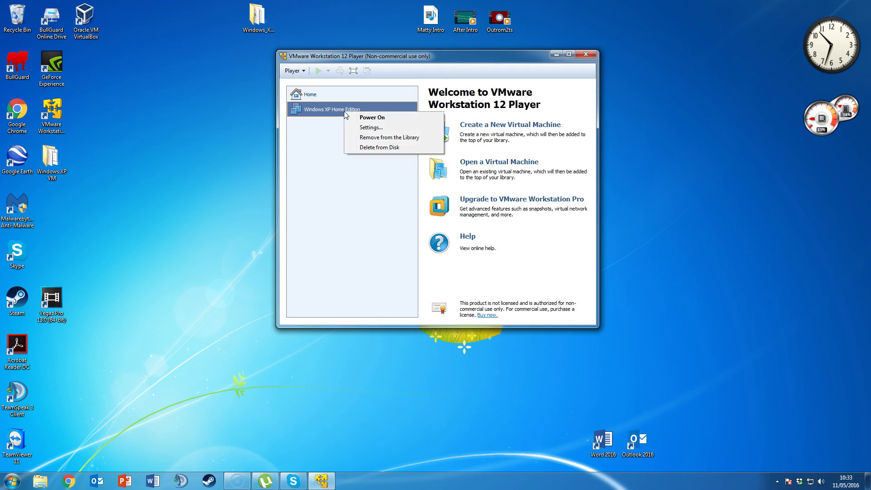
{"action": "left_click", "coordinate": [371, 127]}
{"action": "left_click", "coordinate": [325, 76]}
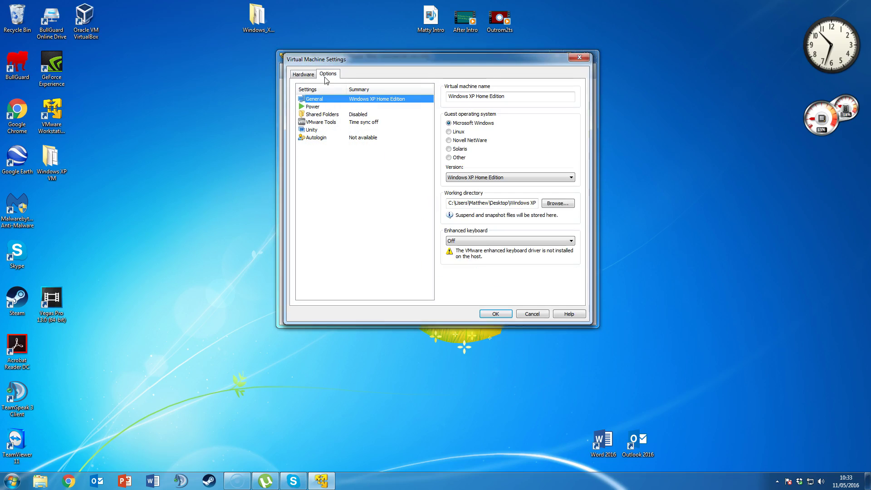
{"action": "left_click", "coordinate": [332, 115]}
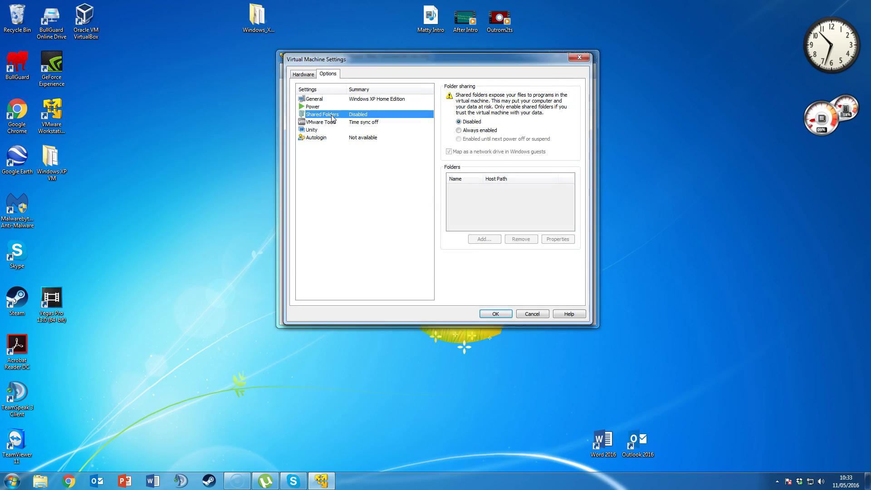
{"action": "left_click", "coordinate": [470, 130]}
{"action": "left_click", "coordinate": [481, 240]}
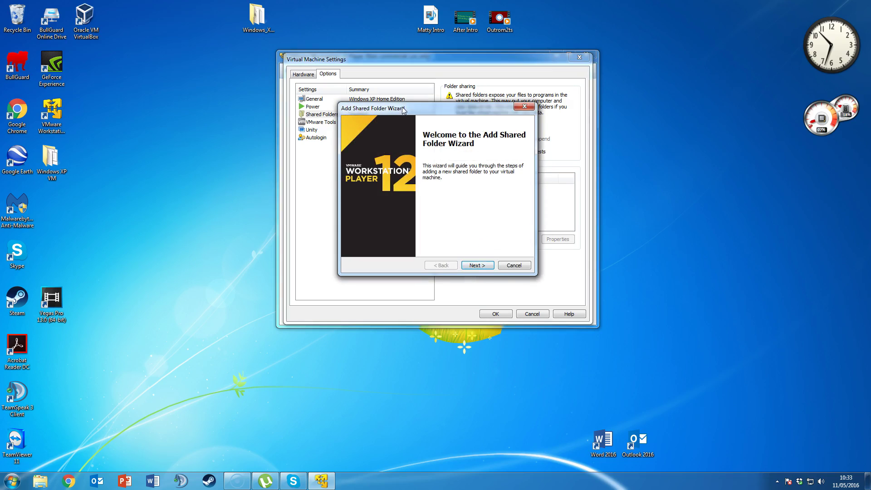
{"action": "left_click_drag", "start_coordinate": [403, 110], "coordinate": [399, 108]}
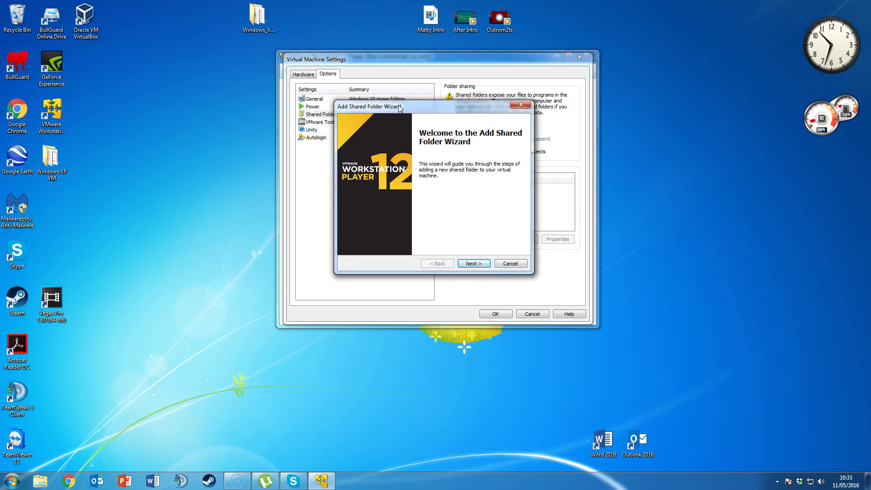
Add the Desktop Share folder as writable share 'Share 1', with Read-only unticked.
{"action": "left_click", "coordinate": [473, 264]}
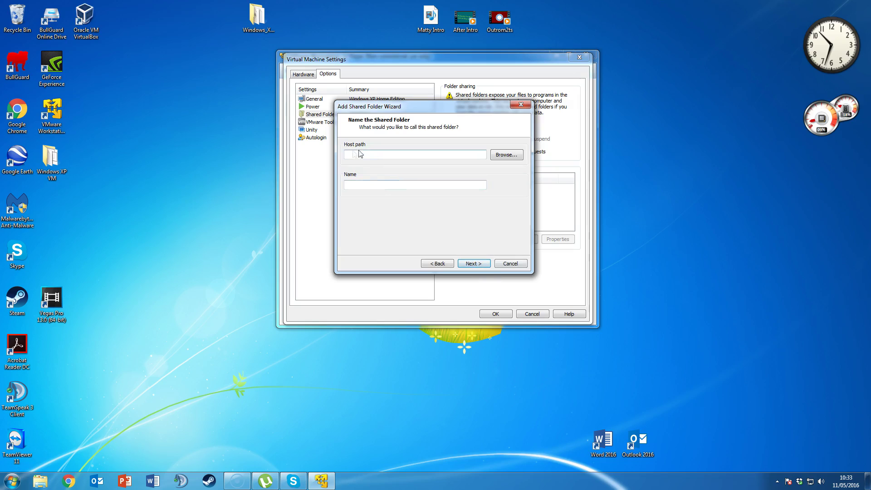
{"action": "left_click", "coordinate": [512, 156]}
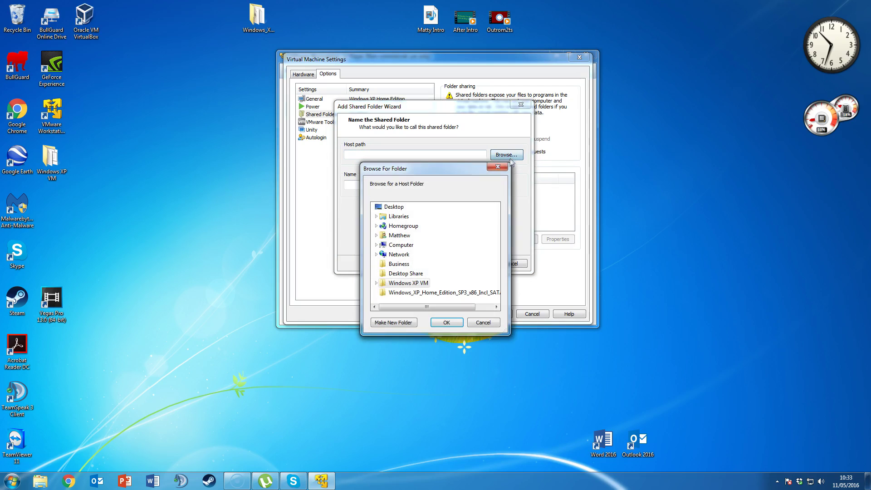
{"action": "left_click", "coordinate": [405, 277]}
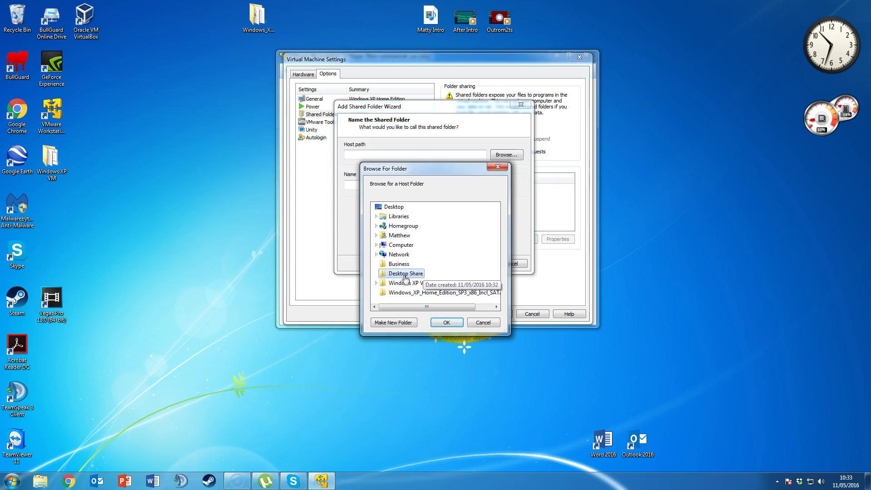
{"action": "left_click", "coordinate": [446, 323]}
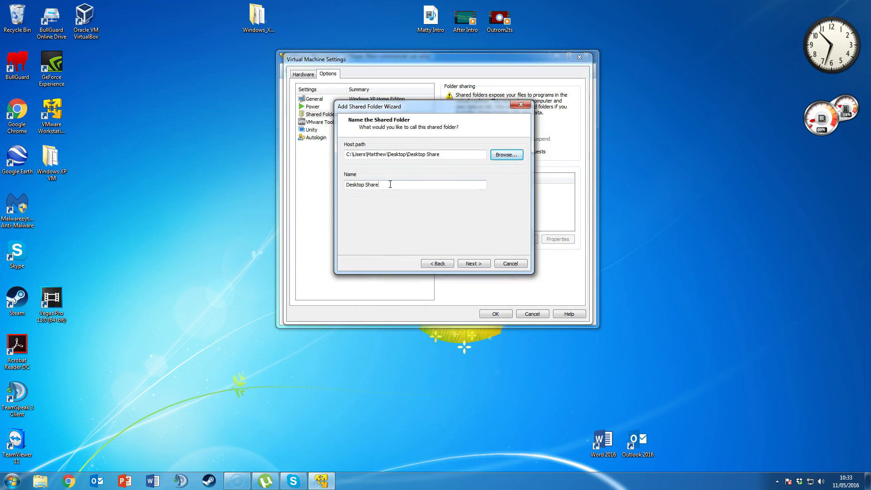
{"action": "left_click", "coordinate": [390, 184]}
{"action": "left_click_drag", "start_coordinate": [389, 185], "coordinate": [348, 185]}
{"action": "type", "text": "Share 1"}
{"action": "left_click", "coordinate": [477, 264]}
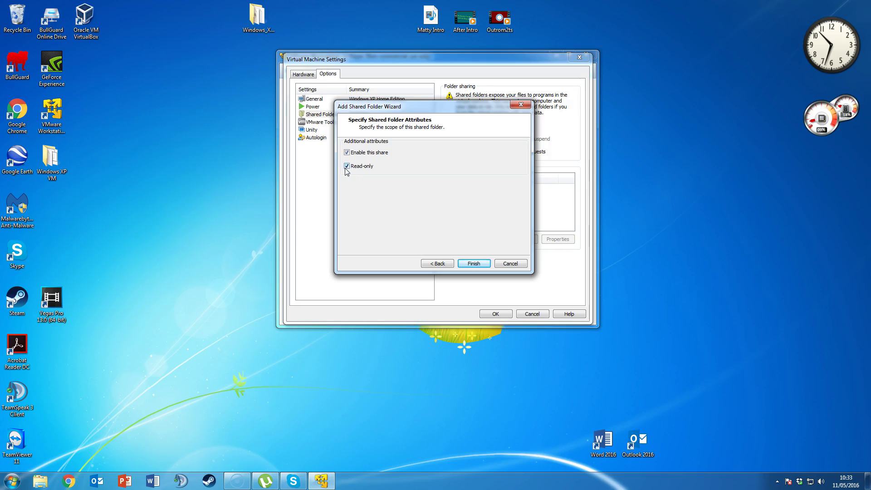
{"action": "left_click", "coordinate": [346, 166]}
{"action": "left_click", "coordinate": [473, 264]}
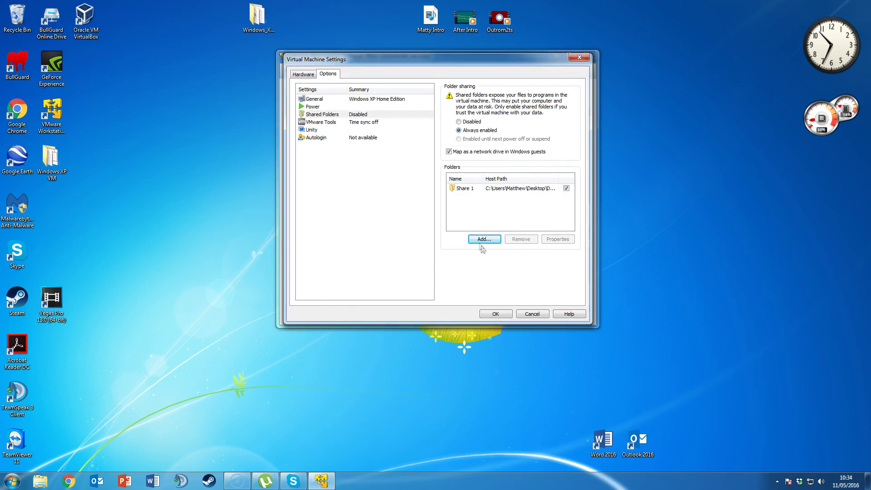
Start adding a second shared folder and browse for its host folder.
{"action": "left_click", "coordinate": [481, 241]}
{"action": "left_click", "coordinate": [474, 265]}
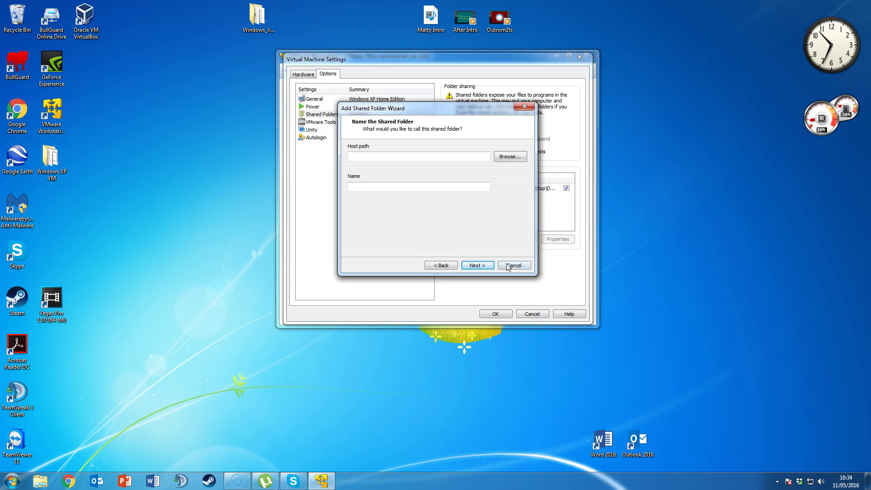
{"action": "left_click", "coordinate": [507, 157]}
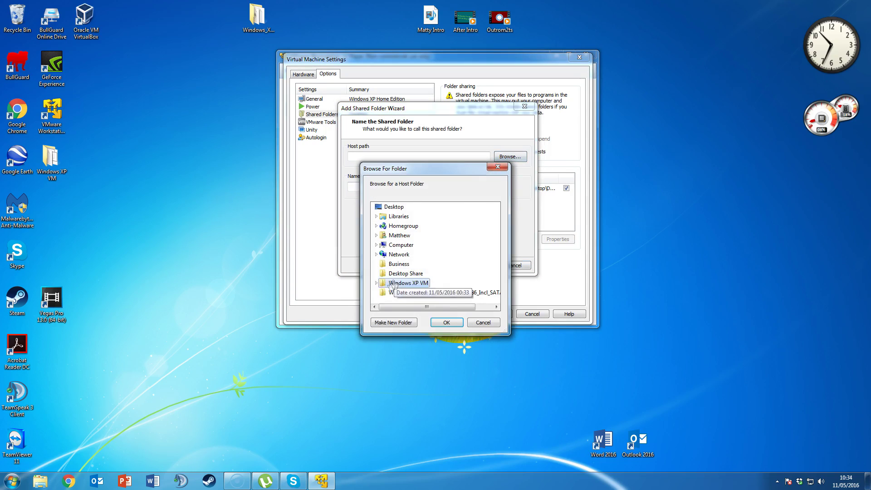
Pick C:\Desktop Share 2 as the host path, name it 'Share 2', and finish.
{"action": "left_click", "coordinate": [376, 245]}
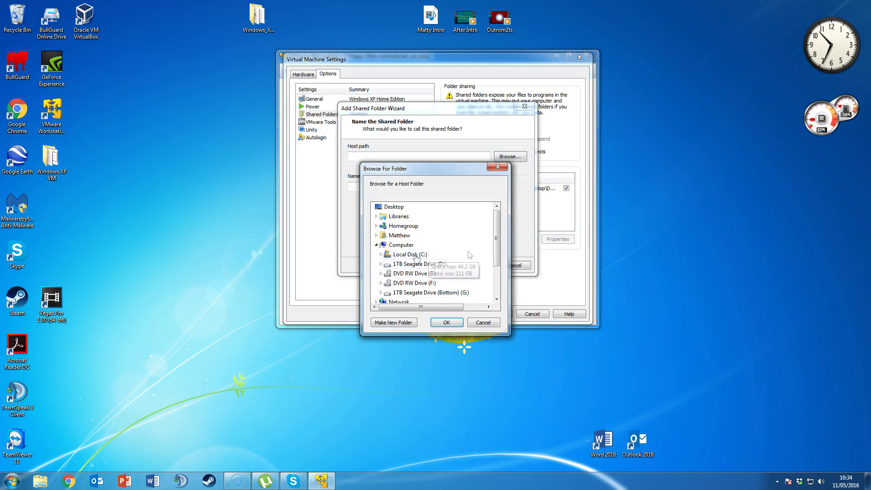
{"action": "left_click", "coordinate": [380, 254]}
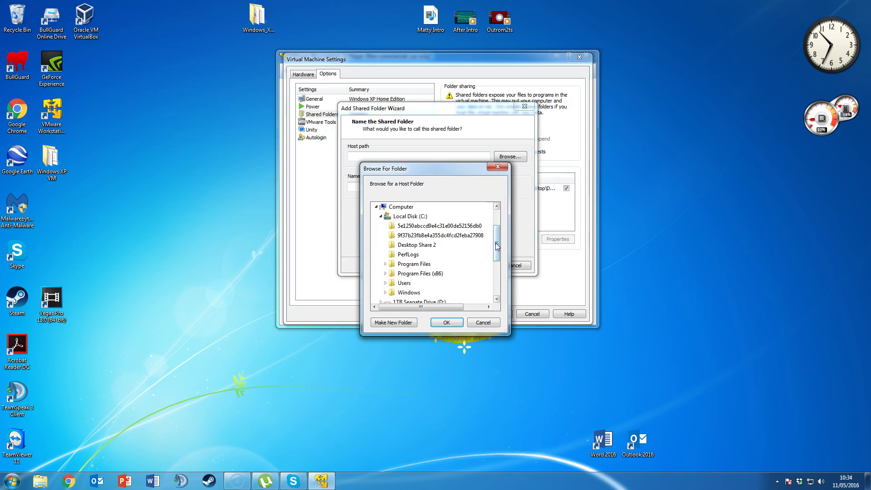
{"action": "left_click_drag", "start_coordinate": [495, 243], "coordinate": [497, 251]}
{"action": "left_click", "coordinate": [410, 236]}
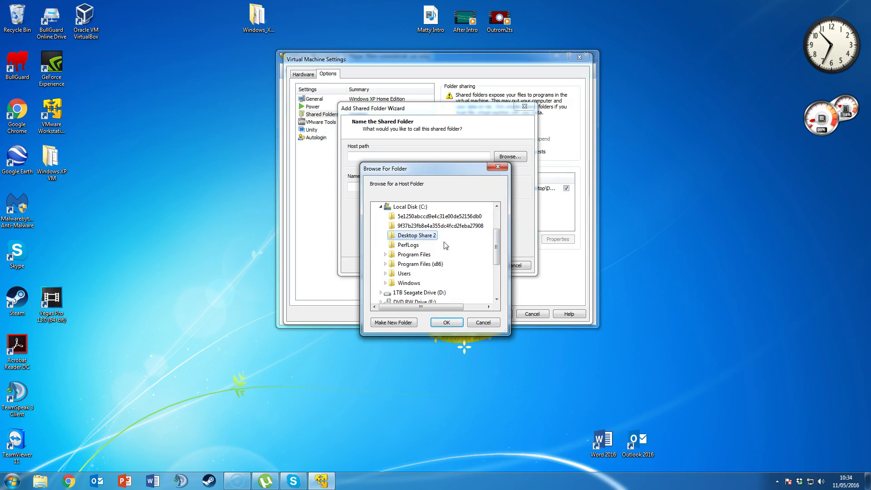
{"action": "left_click", "coordinate": [446, 322]}
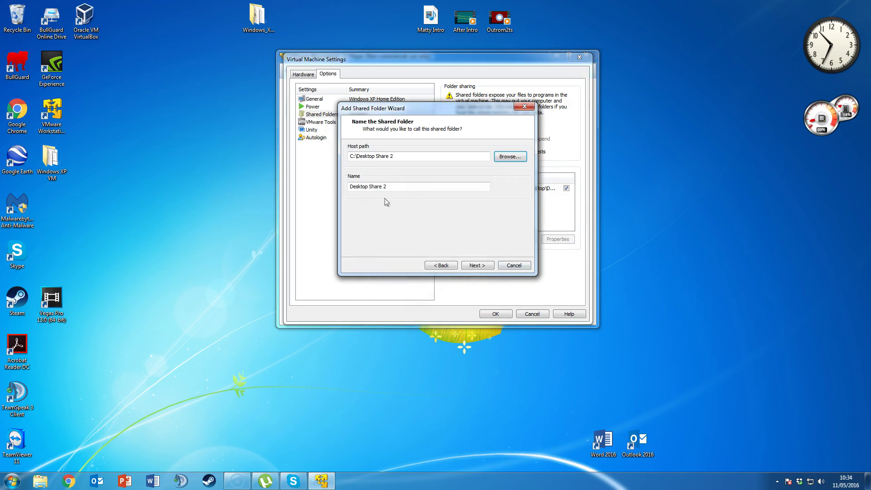
{"action": "left_click_drag", "start_coordinate": [399, 185], "coordinate": [328, 194]}
{"action": "type", "text": "Share"}
{"action": "left_click", "coordinate": [481, 267]}
{"action": "left_click", "coordinate": [479, 266]}
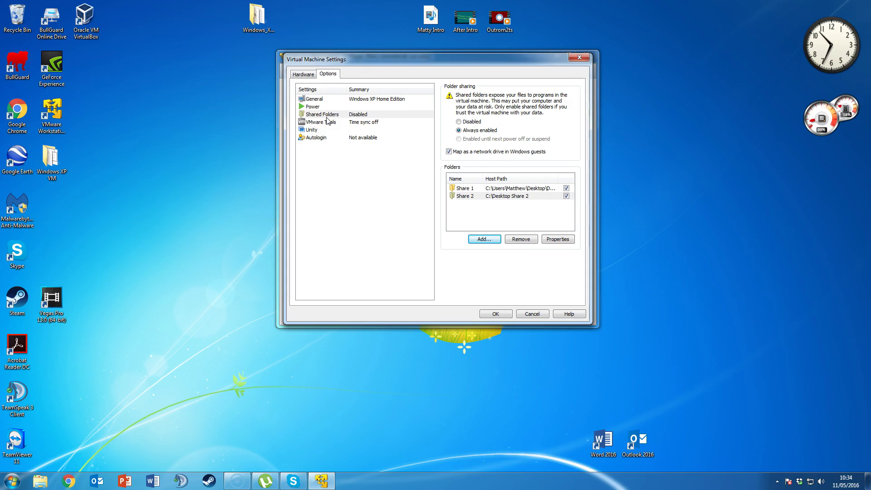
Save the settings, reopen them to verify Shared Folders shows Enabled, then power on the VM.
{"action": "left_click", "coordinate": [336, 116]}
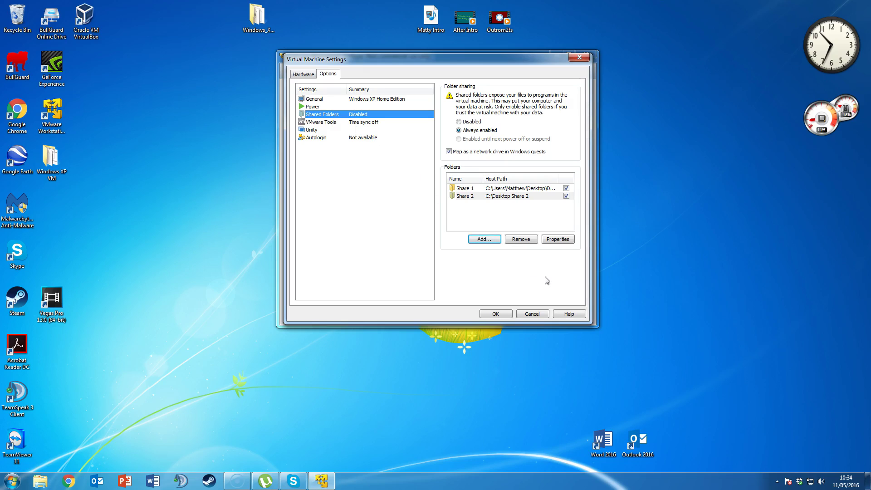
{"action": "left_click", "coordinate": [496, 314]}
{"action": "right_click", "coordinate": [343, 109]}
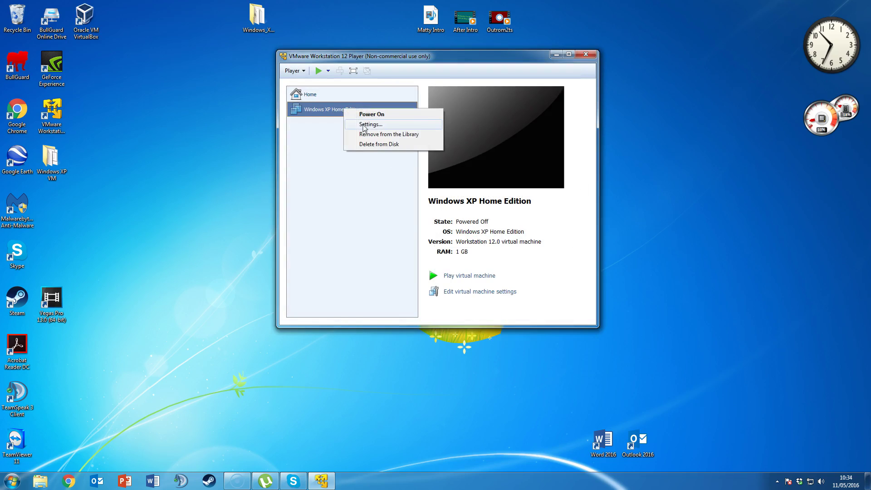
{"action": "left_click", "coordinate": [358, 125]}
{"action": "left_click", "coordinate": [328, 74]}
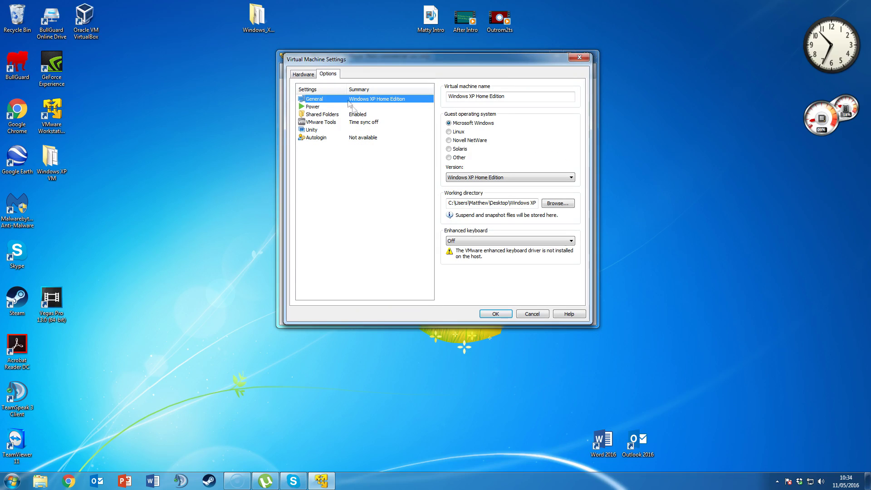
{"action": "left_click", "coordinate": [358, 116]}
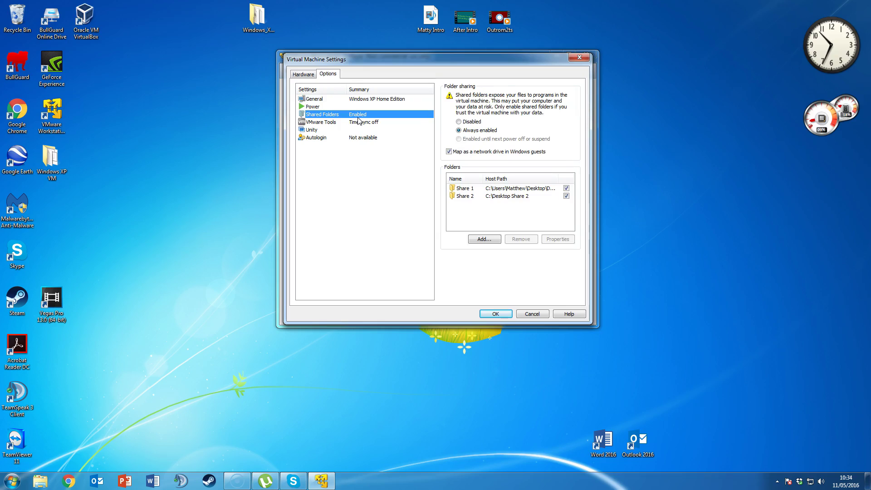
{"action": "left_click", "coordinate": [495, 313]}
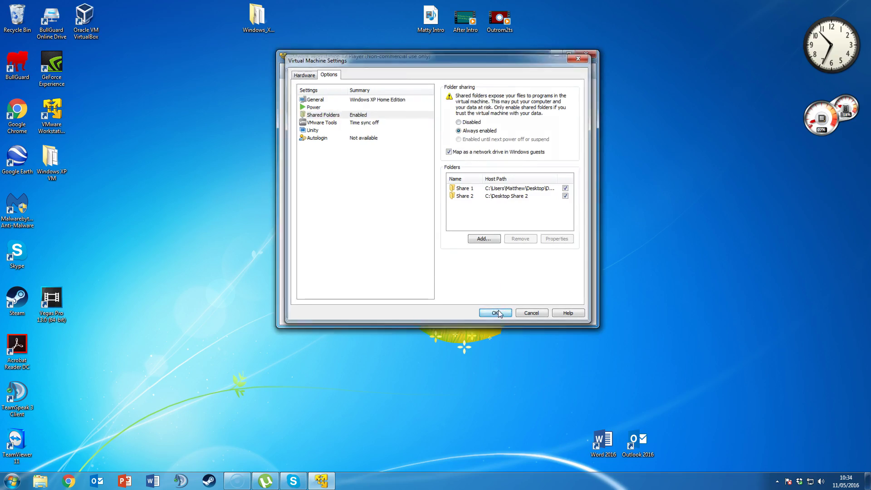
{"action": "left_click", "coordinate": [476, 276]}
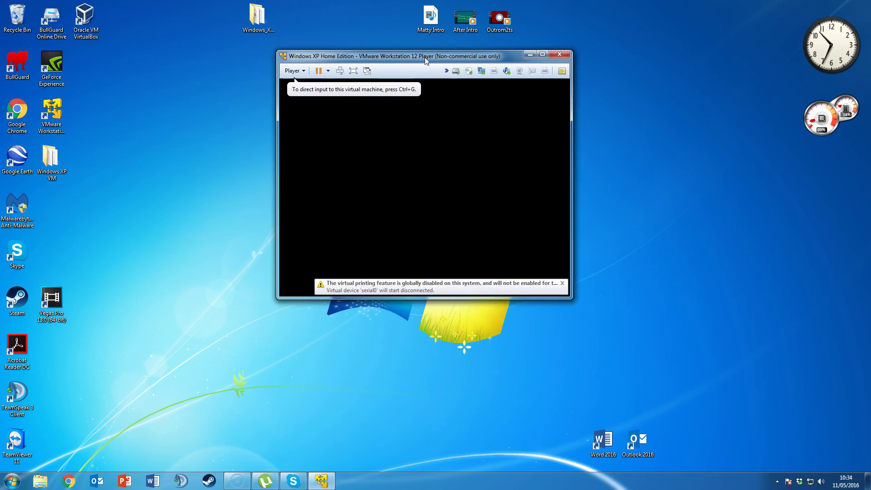
Let Windows XP boot to its desktop, move the VM window up-left, and click into the guest.
{"action": "left_click", "coordinate": [278, 78]}
{"action": "left_click", "coordinate": [281, 78]}
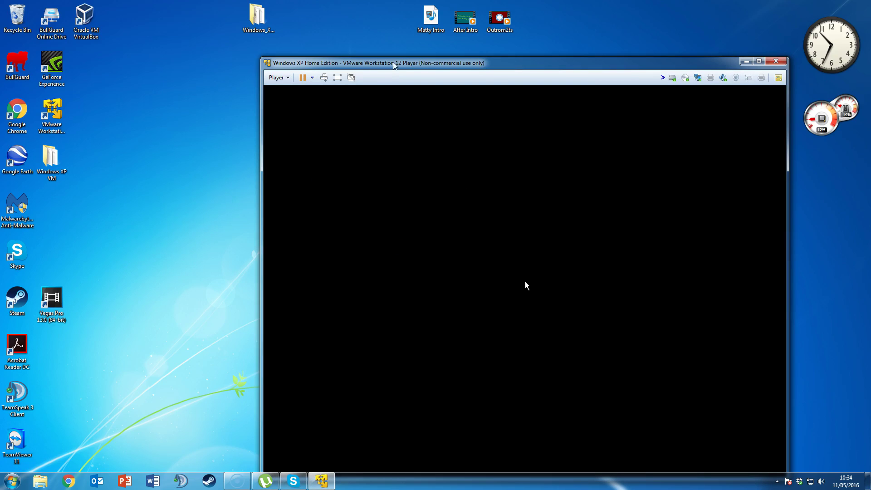
{"action": "left_click_drag", "start_coordinate": [393, 64], "coordinate": [297, 34]}
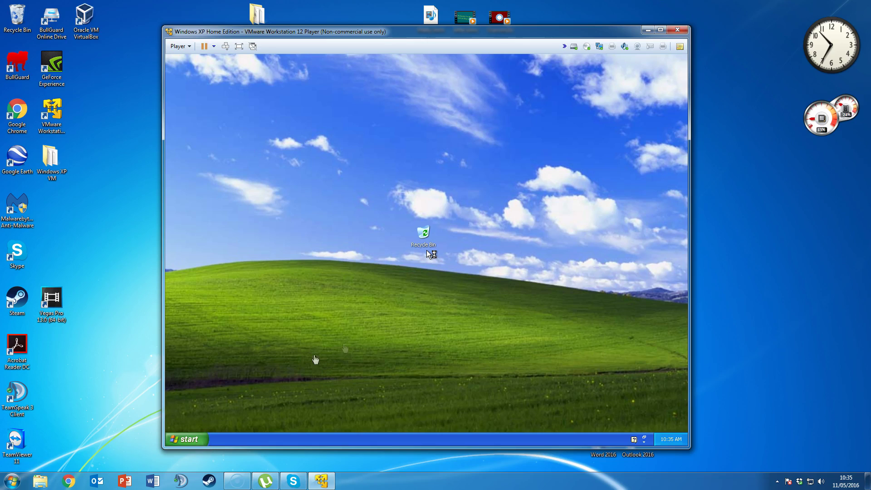
{"action": "left_click", "coordinate": [366, 327]}
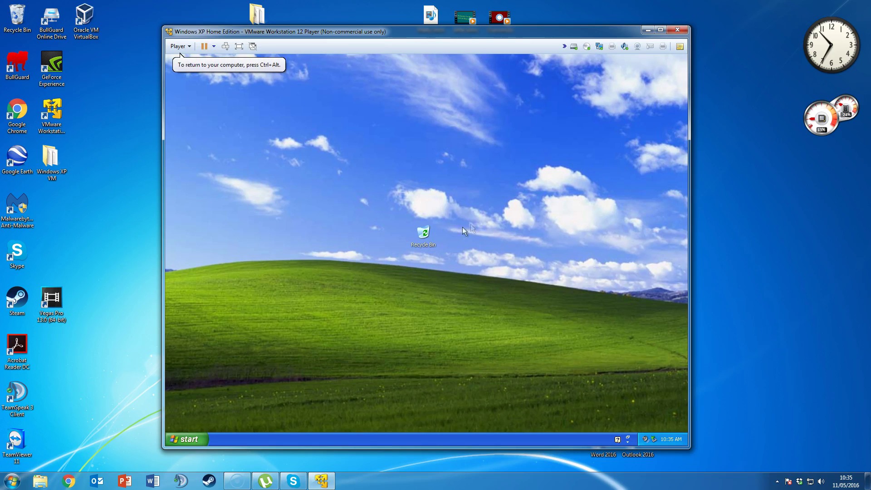
From the guest's My Computer, open the shared folders Z: drive.
{"action": "left_click", "coordinate": [194, 438]}
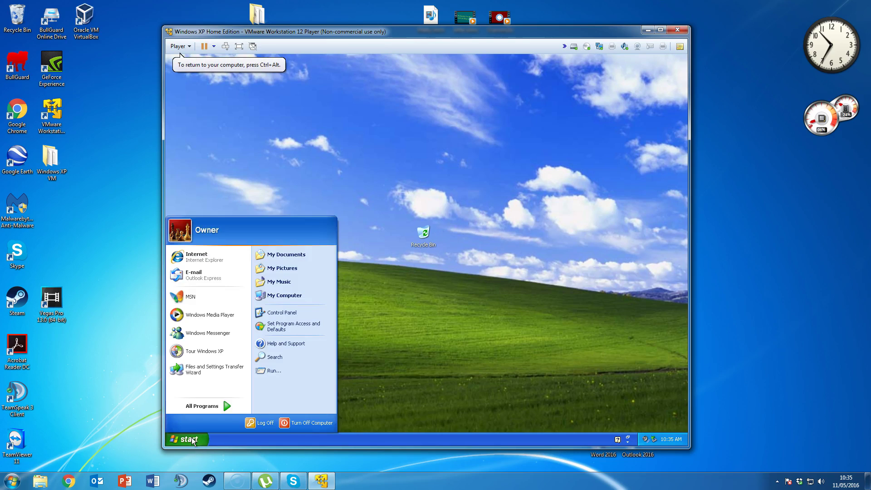
{"action": "left_click", "coordinate": [292, 297]}
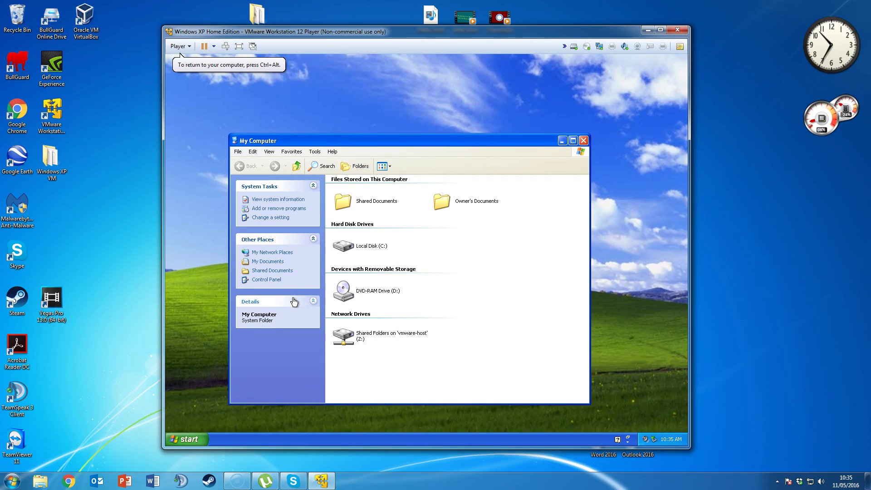
{"action": "left_click", "coordinate": [360, 338]}
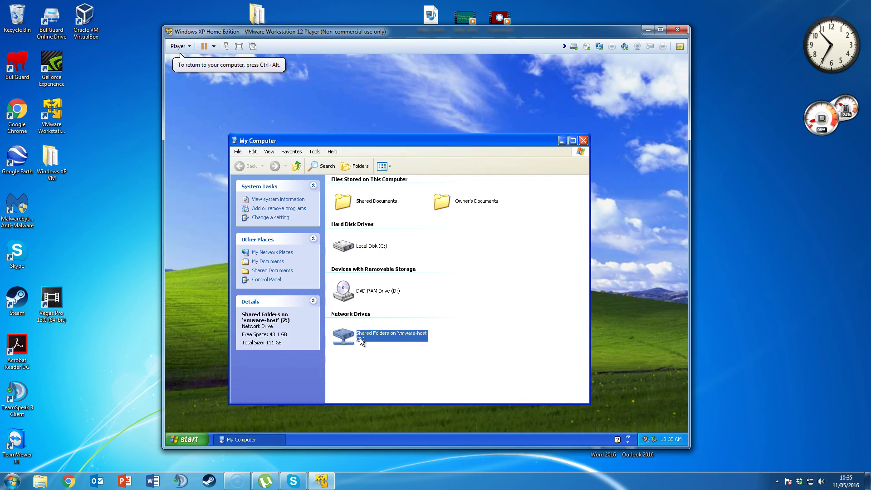
{"action": "left_click", "coordinate": [424, 362]}
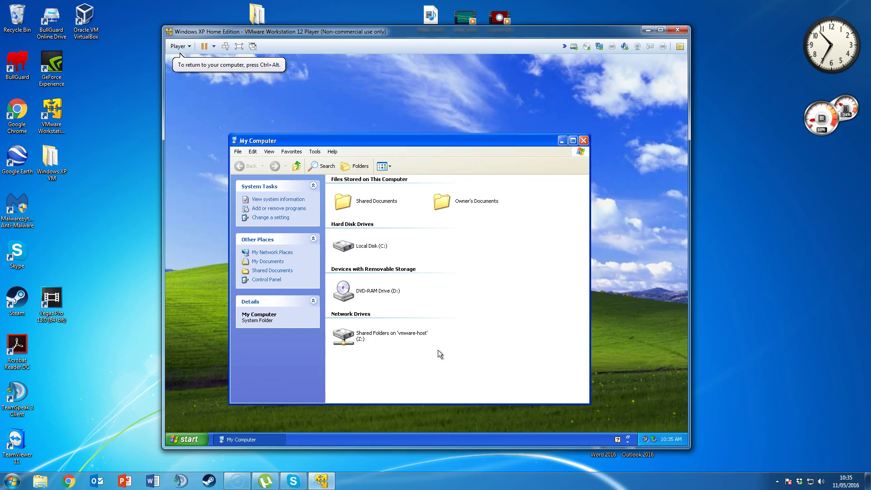
{"action": "double_click", "coordinate": [350, 335]}
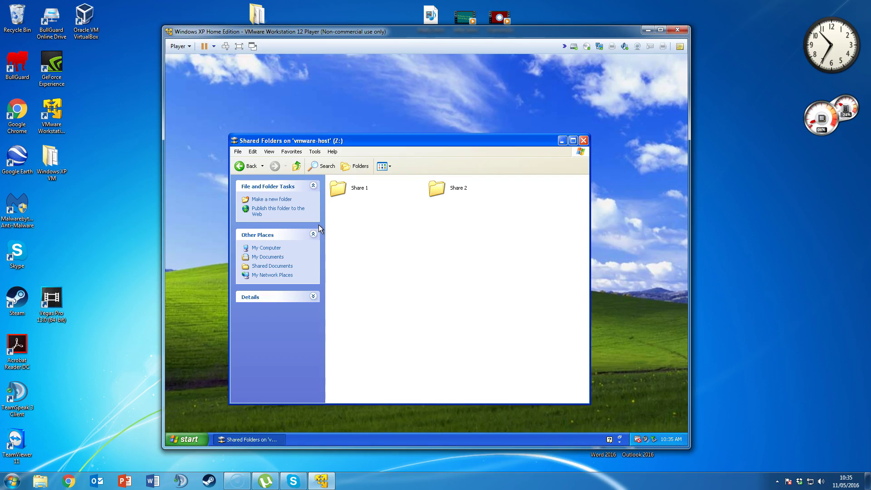
{"action": "left_click", "coordinate": [245, 166]}
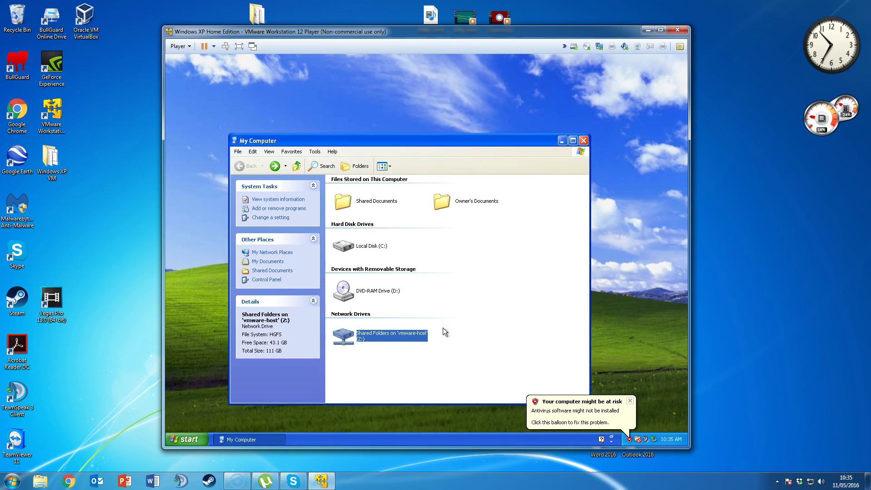
{"action": "double_click", "coordinate": [368, 338]}
Open Share 1 and view its 'this is my test' text file, then close Notepad.
{"action": "left_click", "coordinate": [357, 190]}
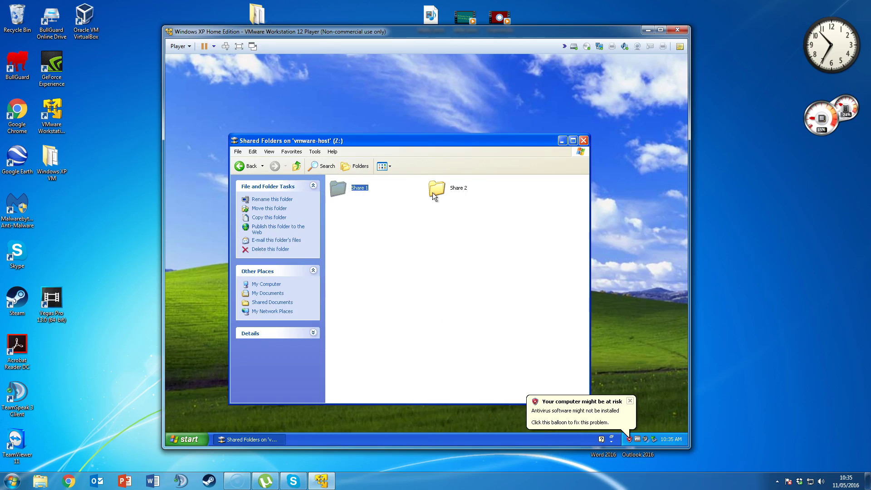
{"action": "left_click", "coordinate": [433, 195]}
{"action": "double_click", "coordinate": [339, 189]}
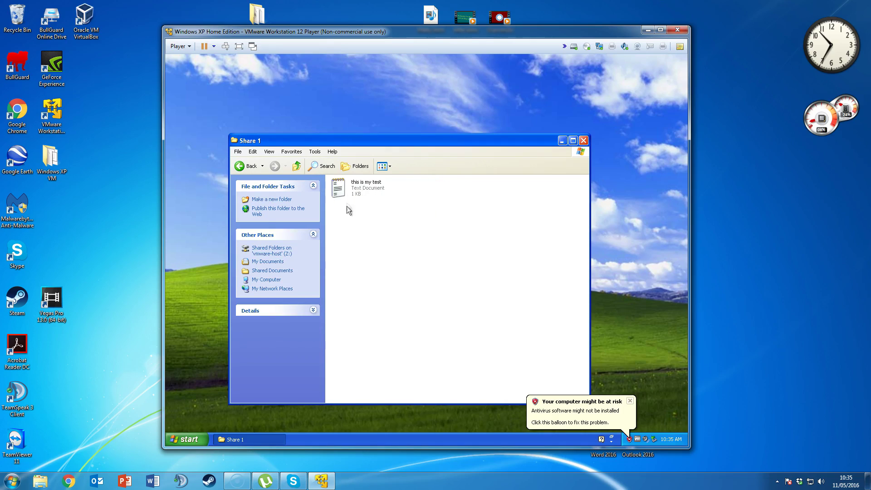
{"action": "double_click", "coordinate": [338, 188]}
{"action": "key", "text": "shift+Left"}
{"action": "key", "text": "shift+Left"}
{"action": "key", "text": "shift+Left"}
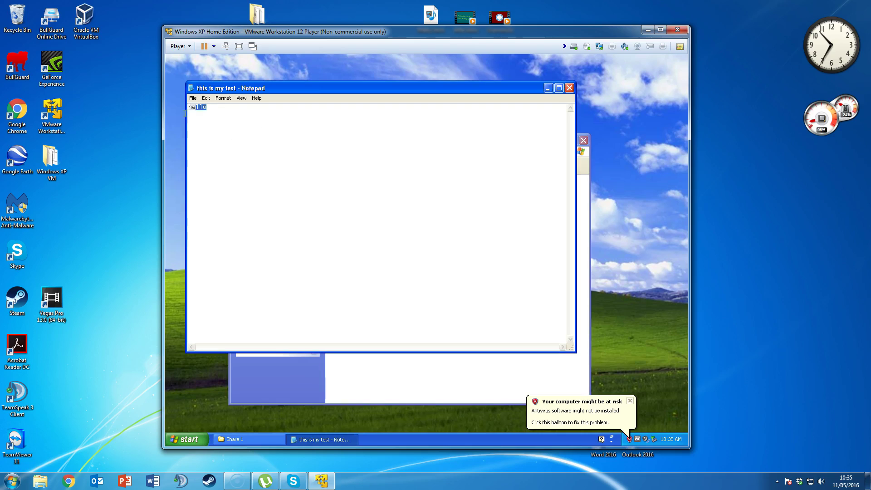
{"action": "left_click", "coordinate": [569, 88]}
Go back to the Z: drive listing and open the empty Share 2 folder.
{"action": "left_click", "coordinate": [243, 166]}
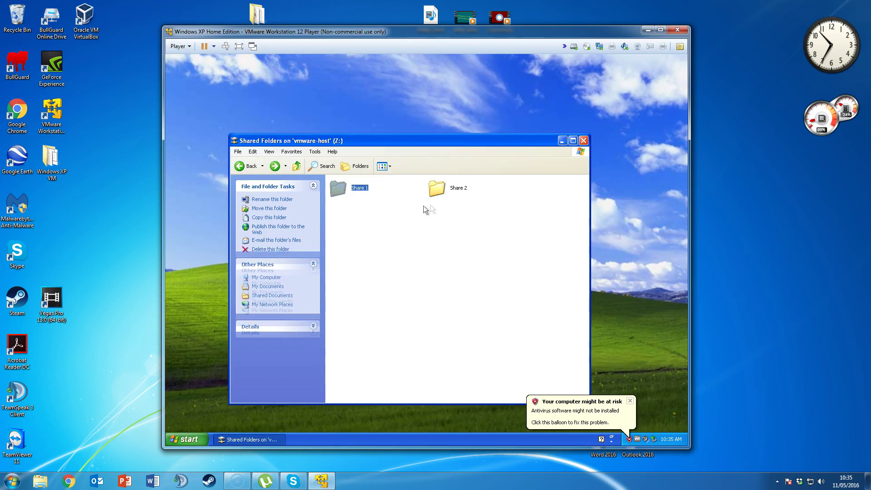
{"action": "left_click", "coordinate": [437, 190]}
{"action": "double_click", "coordinate": [438, 193]}
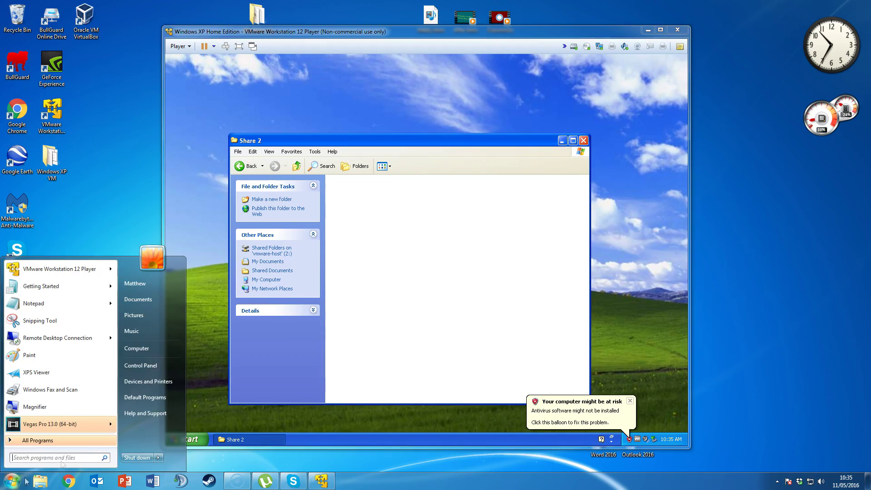
On the host, open Local Disk (C:) > Desktop Share 2 beside the VM window.
{"action": "left_click", "coordinate": [11, 480]}
{"action": "left_click", "coordinate": [162, 346]}
{"action": "double_click", "coordinate": [377, 177]}
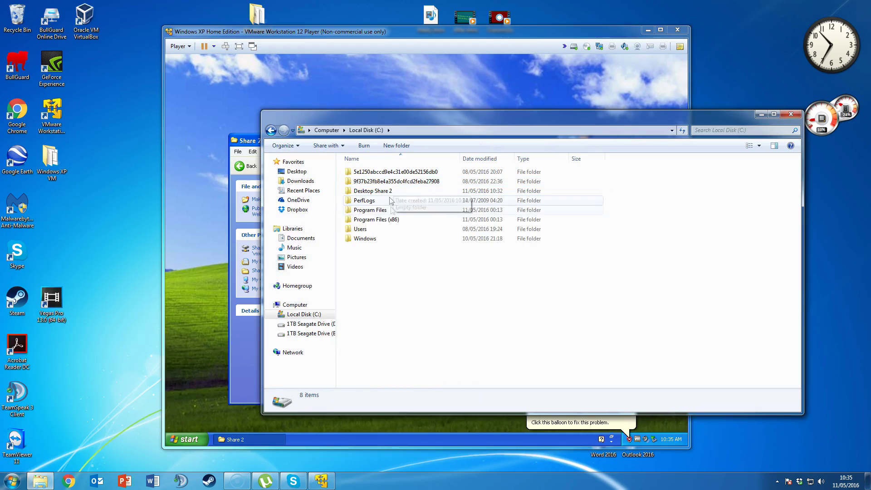
{"action": "double_click", "coordinate": [371, 193]}
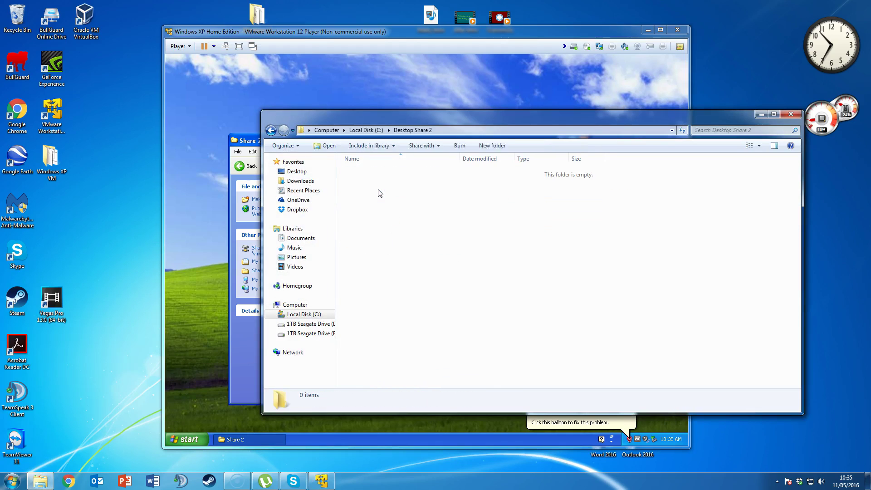
{"action": "left_click_drag", "start_coordinate": [400, 115], "coordinate": [518, 87]}
{"action": "left_click_drag", "start_coordinate": [516, 32], "coordinate": [306, 19]}
{"action": "left_click", "coordinate": [548, 178]}
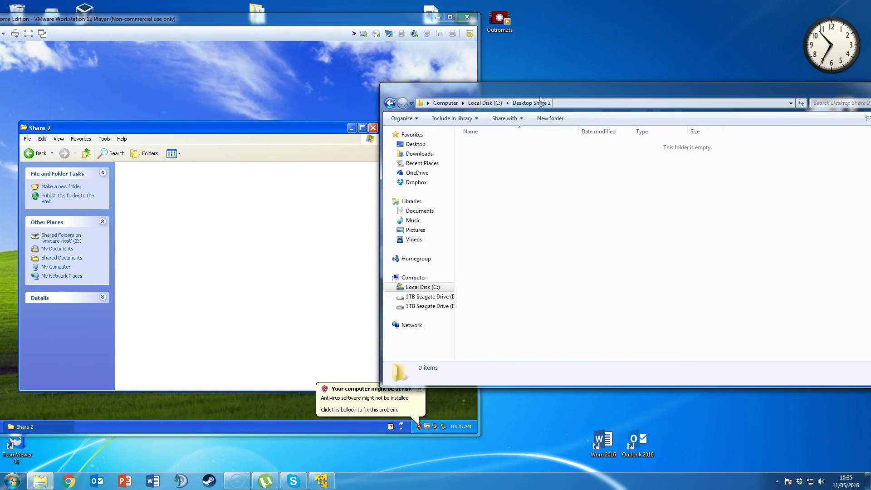
{"action": "left_click_drag", "start_coordinate": [549, 90], "coordinate": [577, 87]}
Create a new text document named Test in the host's Desktop Share 2.
{"action": "right_click", "coordinate": [560, 184]}
{"action": "mouse_move", "coordinate": [589, 294]}
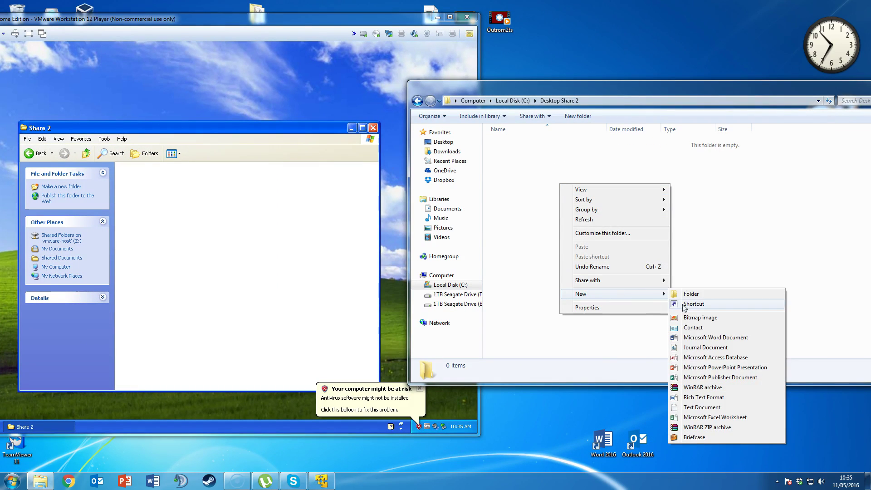
{"action": "left_click", "coordinate": [701, 416]}
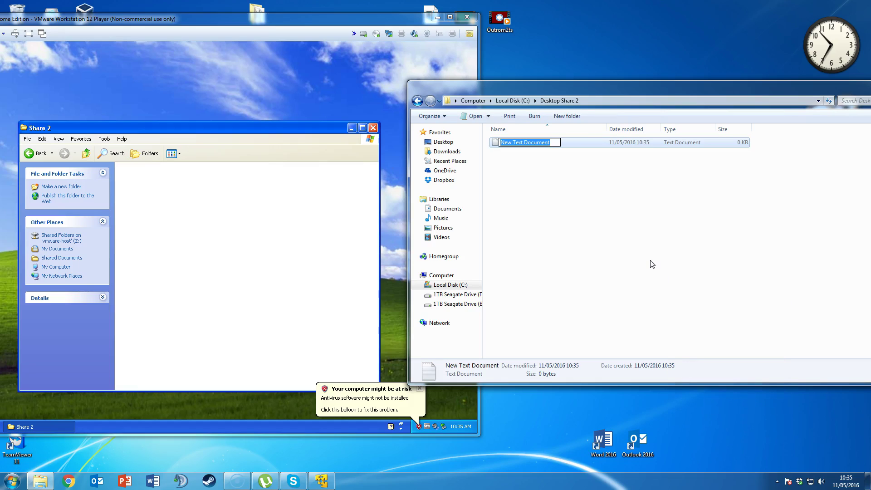
{"action": "type", "text": "Test"}
{"action": "key", "text": "Return"}
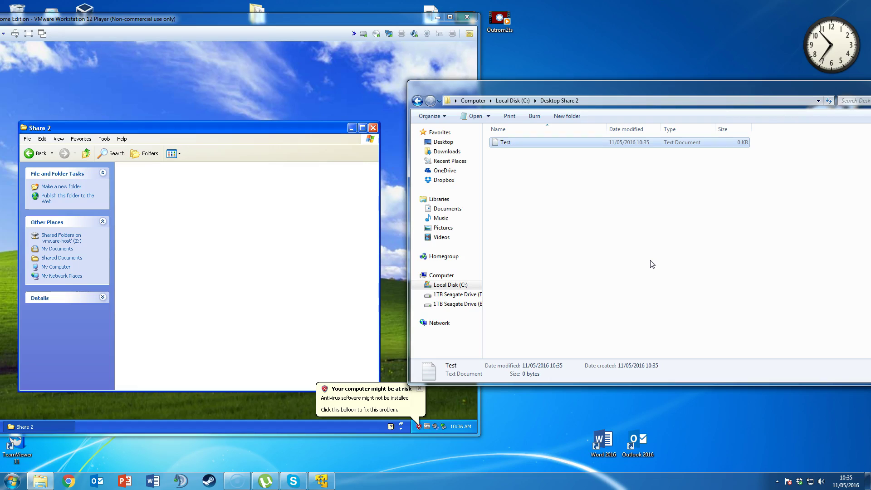
Refresh the guest's Share 2 so the Test file appears, and select it.
{"action": "right_click", "coordinate": [175, 209]}
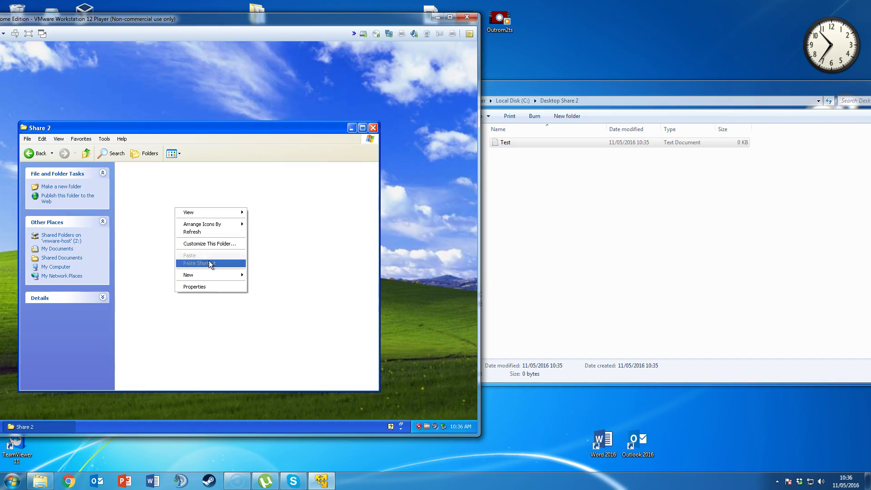
{"action": "left_click", "coordinate": [275, 260]}
{"action": "right_click", "coordinate": [205, 208]}
{"action": "left_click", "coordinate": [219, 233]}
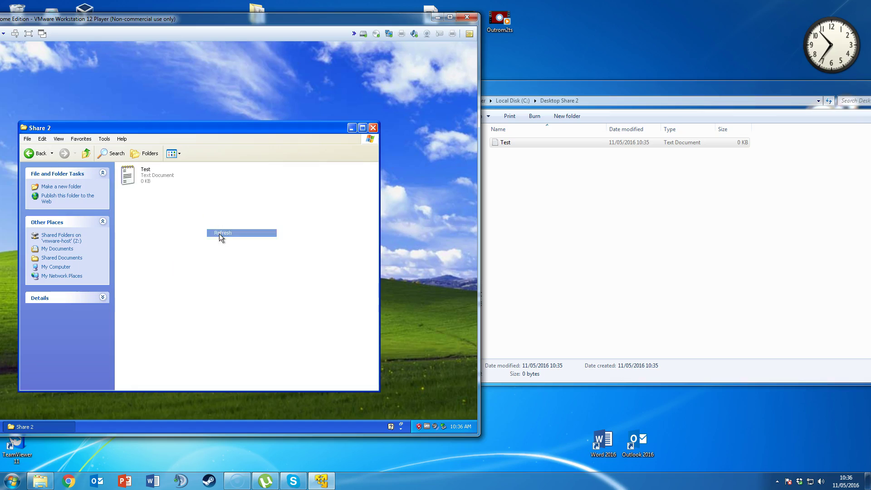
{"action": "left_click", "coordinate": [144, 180]}
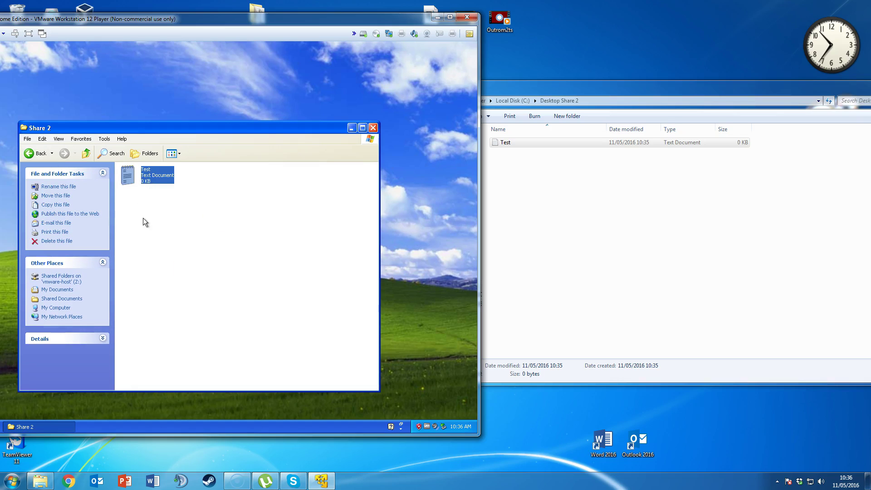
Create a new folder named folder 1 in the host's Desktop Share 2 and open it.
{"action": "right_click", "coordinate": [639, 227]}
{"action": "mouse_move", "coordinate": [726, 336]}
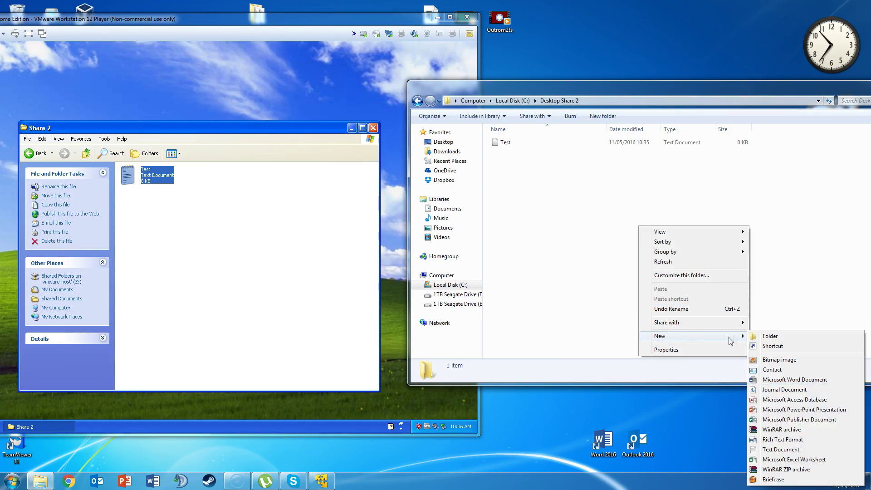
{"action": "left_click", "coordinate": [766, 336]}
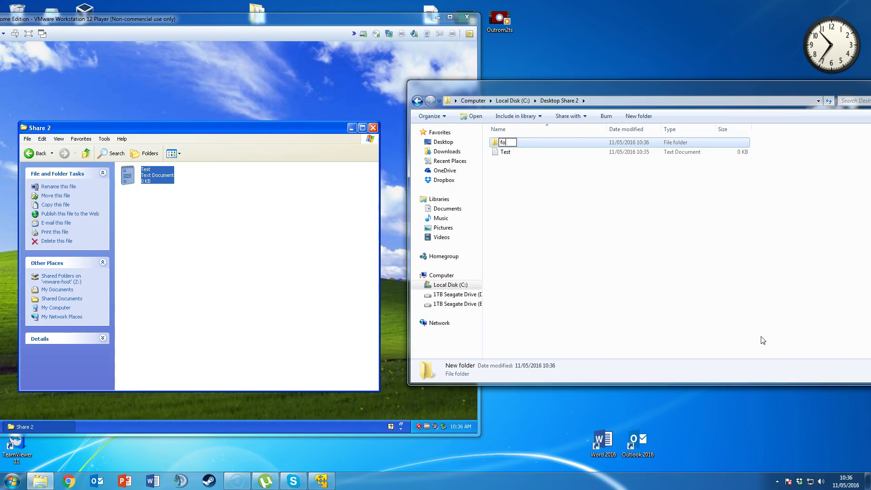
{"action": "type", "text": "folder1"}
{"action": "key", "text": "Return"}
{"action": "key", "text": "Return"}
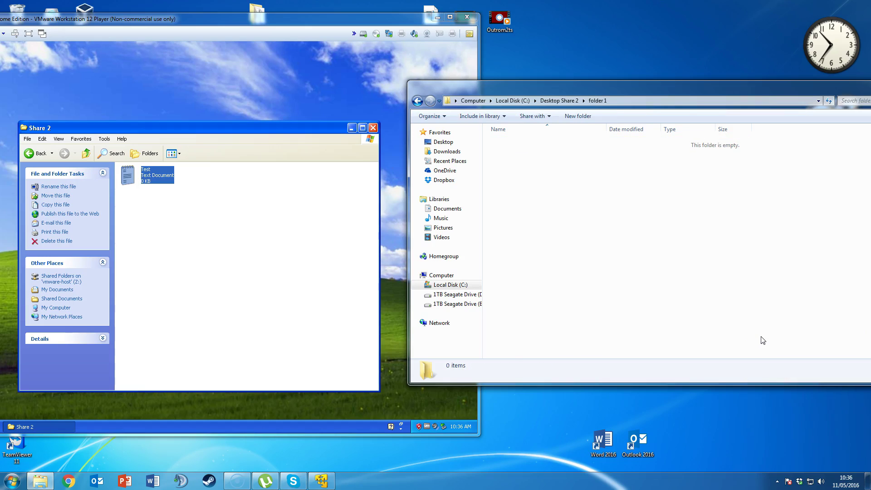
Create a new folder named folder 2 inside folder 1 on the host.
{"action": "right_click", "coordinate": [510, 219]}
{"action": "mouse_move", "coordinate": [551, 328]}
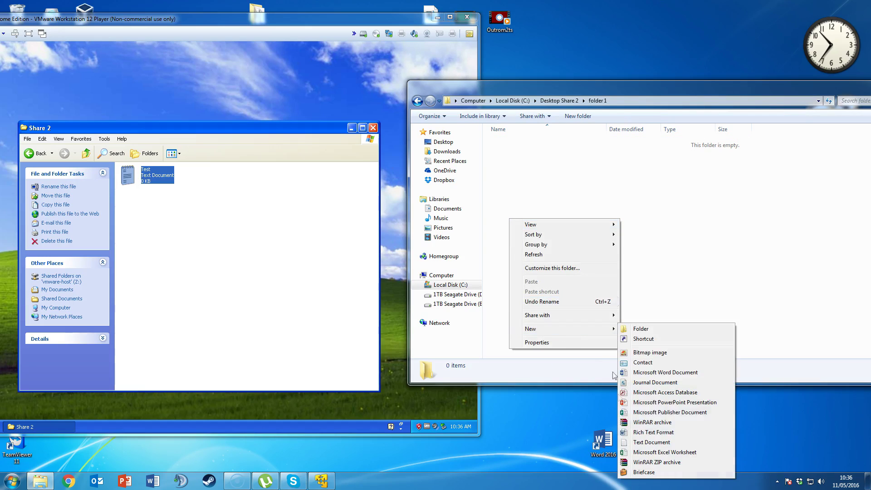
{"action": "left_click", "coordinate": [646, 330]}
{"action": "type", "text": "folder 2"}
{"action": "key", "text": "Return"}
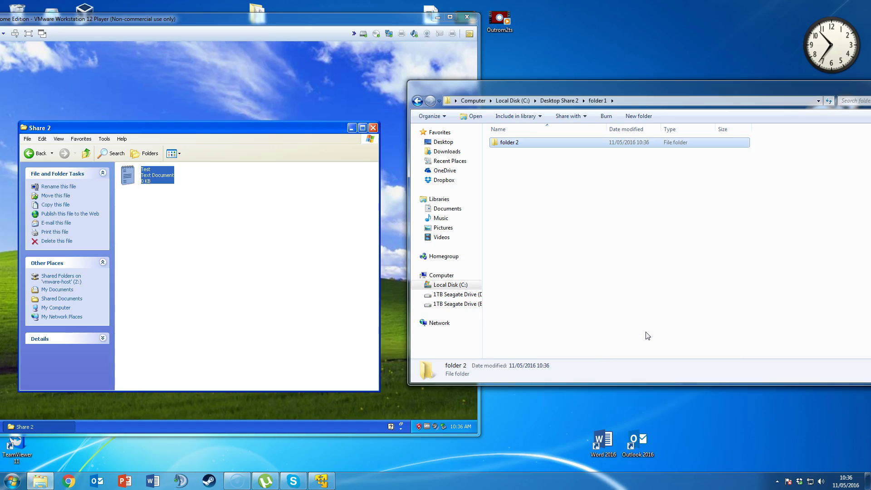
Refresh the guest's Share 2, open folder 1 then folder 2, and close the host window.
{"action": "left_click", "coordinate": [192, 235]}
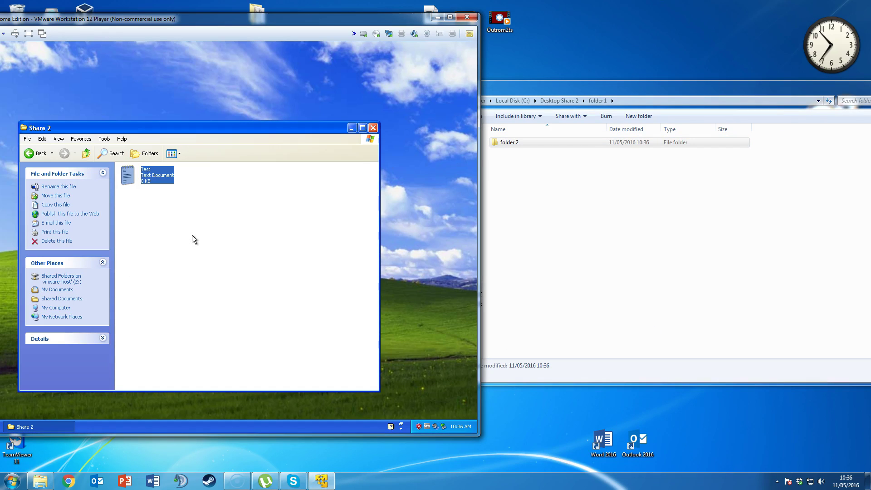
{"action": "right_click", "coordinate": [239, 223]}
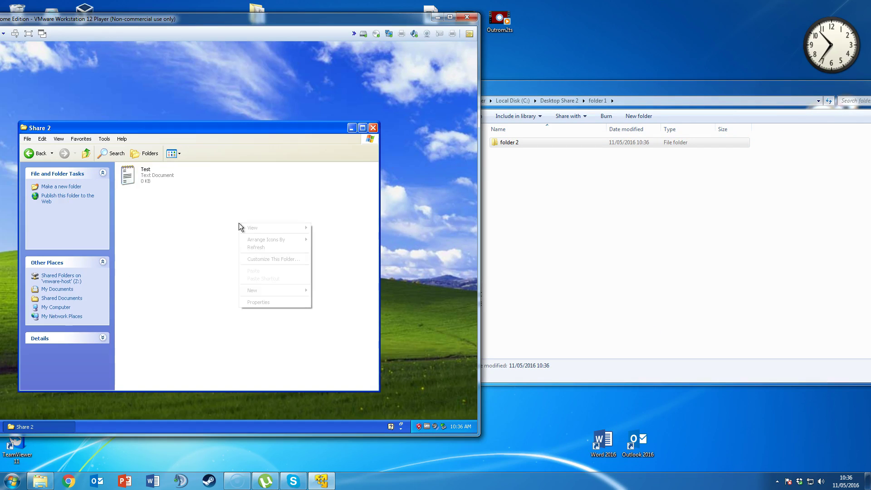
{"action": "left_click", "coordinate": [257, 248]}
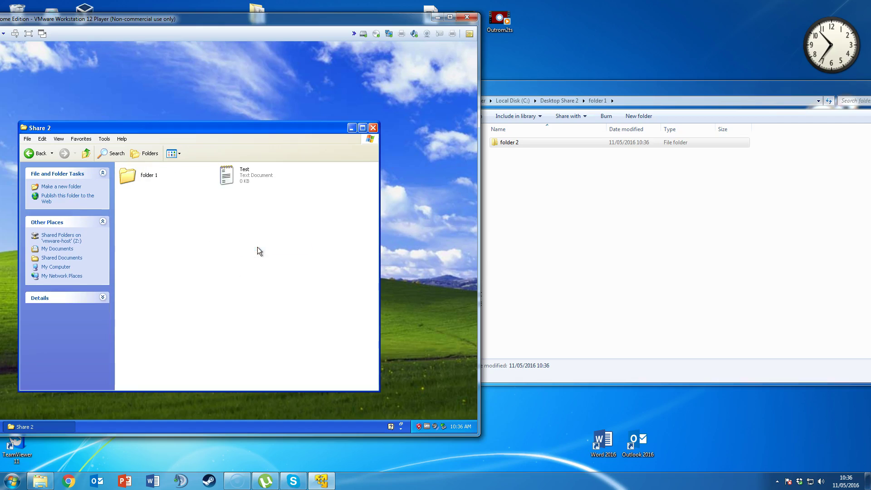
{"action": "double_click", "coordinate": [131, 175]}
{"action": "double_click", "coordinate": [129, 176]}
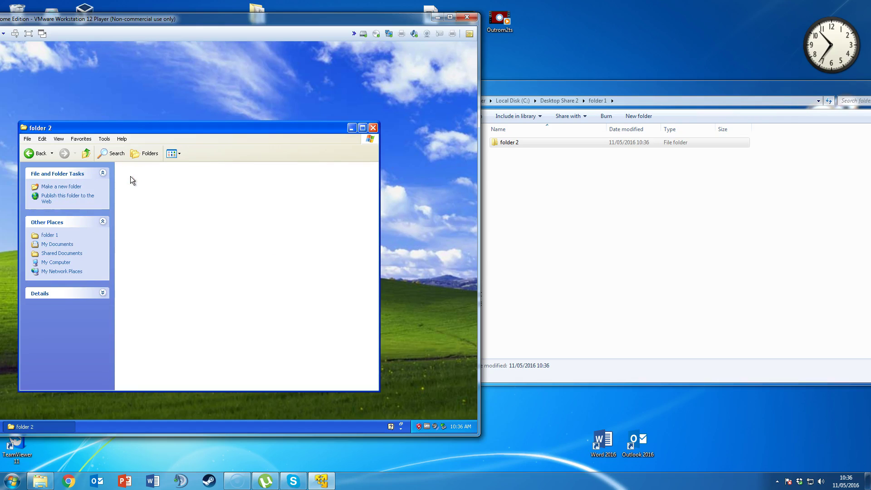
{"action": "left_click", "coordinate": [612, 94]}
{"action": "left_click_drag", "start_coordinate": [613, 94], "coordinate": [292, 137]}
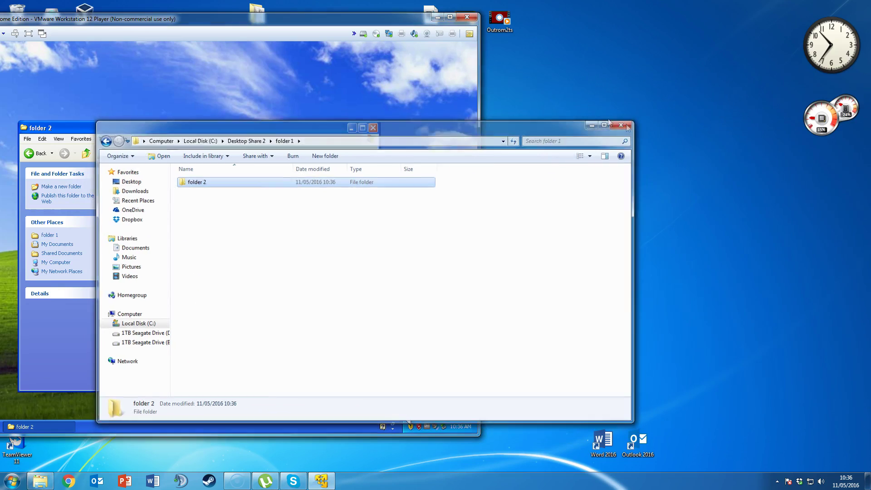
{"action": "left_click", "coordinate": [621, 125]}
Move the VMware window right and close the guest's folder 2 window.
{"action": "left_click_drag", "start_coordinate": [302, 19], "coordinate": [440, 21]}
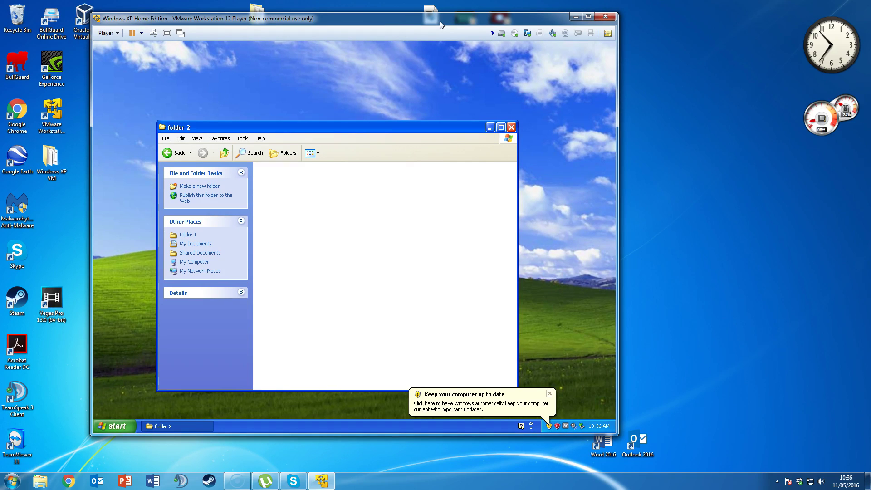
{"action": "left_click", "coordinate": [512, 128]}
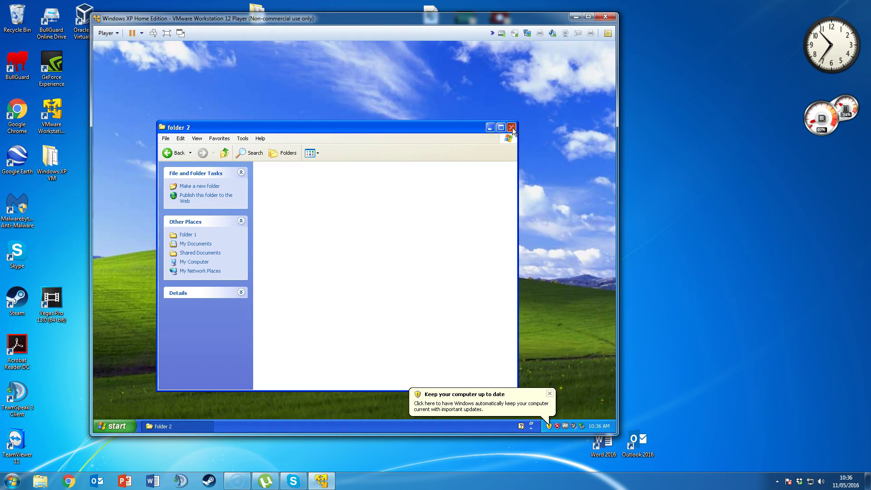